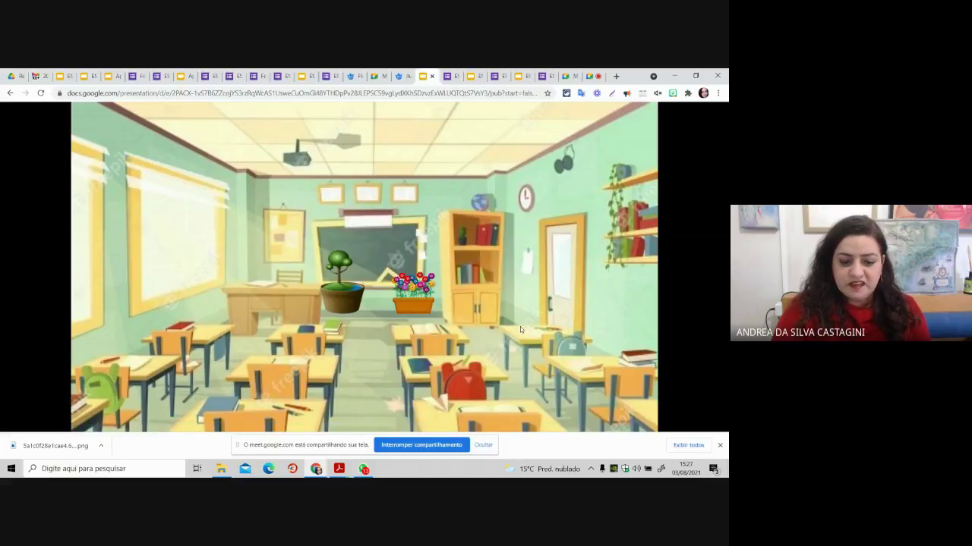
Step: Open the ESCAPE ROOM 1 form from the classroom clock and advance with "Condutor" and "pensa um pouco mais sobre a pergunta anterior..." selected
left_click(526, 200)
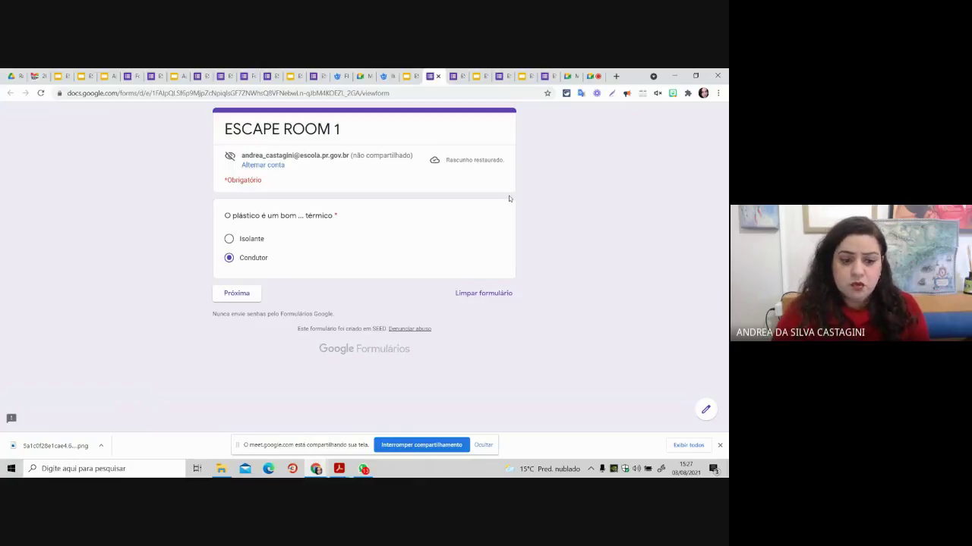
left_click(236, 293)
left_click(233, 299)
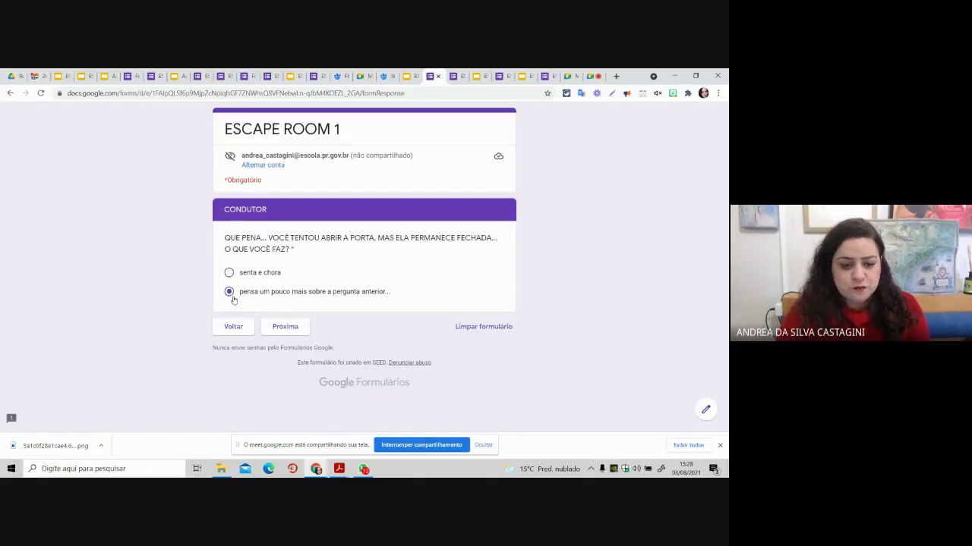
left_click(286, 327)
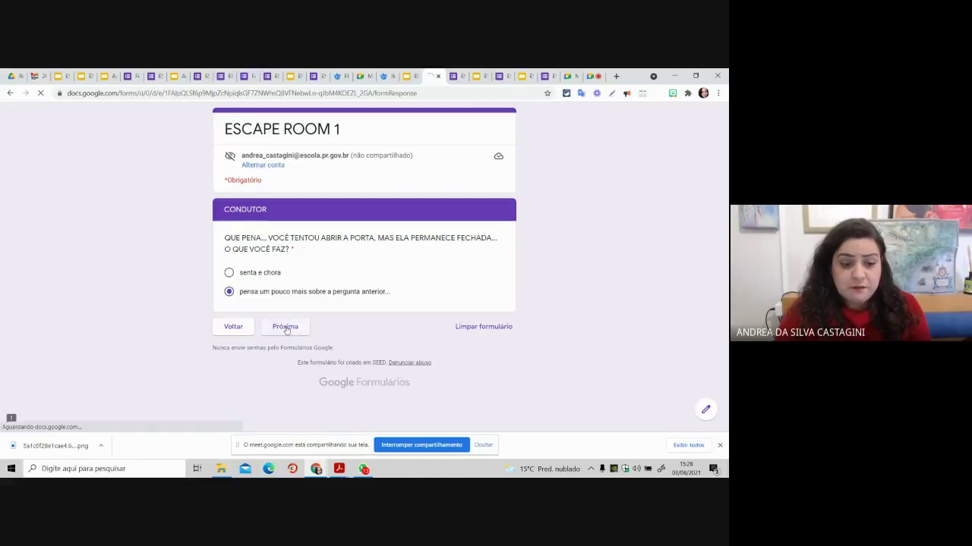
Step: Replace the missing-word answer about plastic with ISOLANTE and advance to the section with the door code
left_click(276, 276)
key("BackSpace")
key("BackSpace")
key("BackSpace")
key("BackSpace")
key("BackSpace")
key("BackSpace")
key("BackSpace")
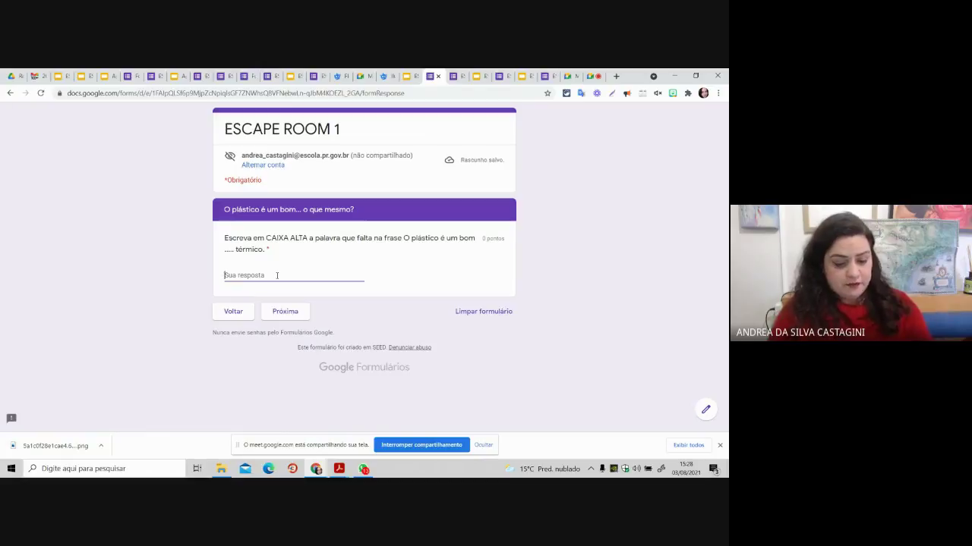
type("I")
key("BackSpace")
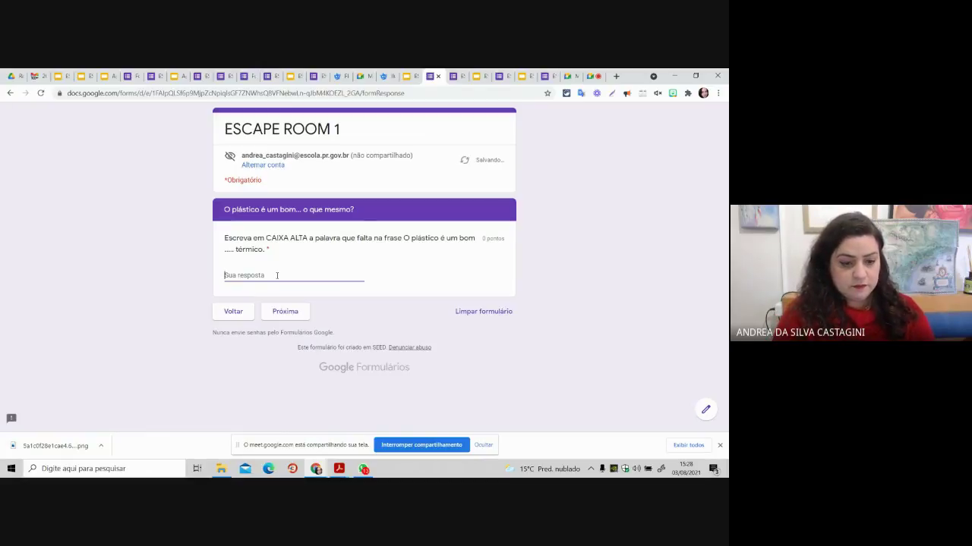
type("ISOLANTE")
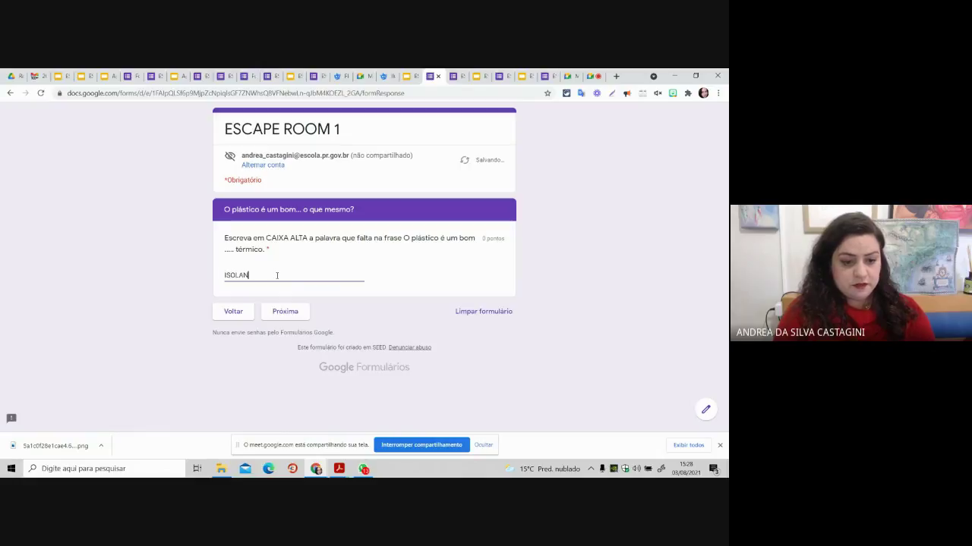
left_click(284, 311)
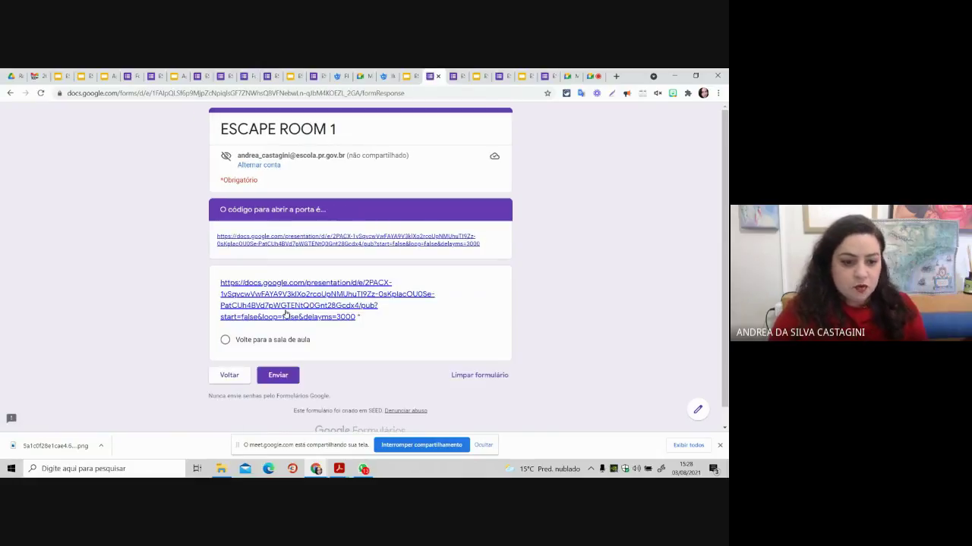
Step: Follow the door-code link, go through the corridor's end window, check the locker hall's clock, and open the ESCAPE ROOM 2 form from the double doors
left_click(258, 241)
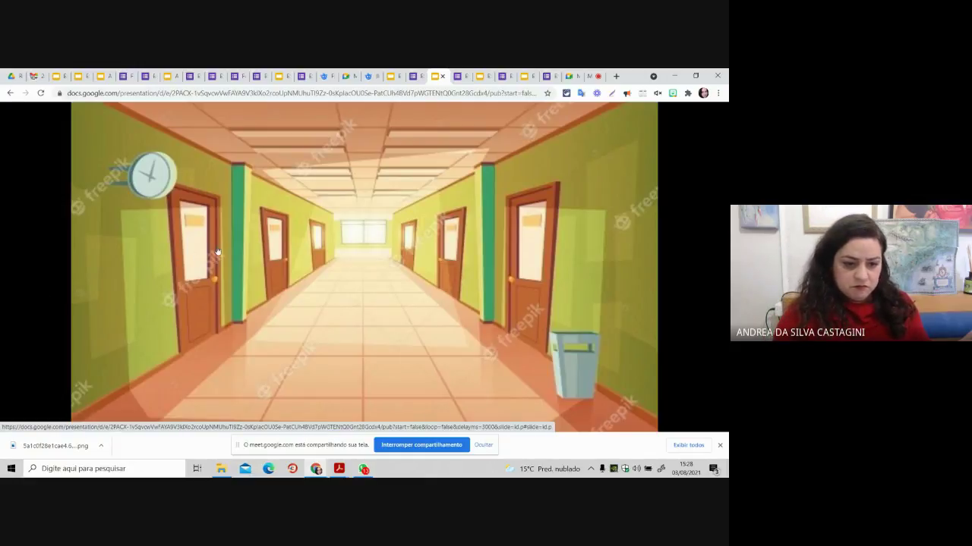
left_click(363, 237)
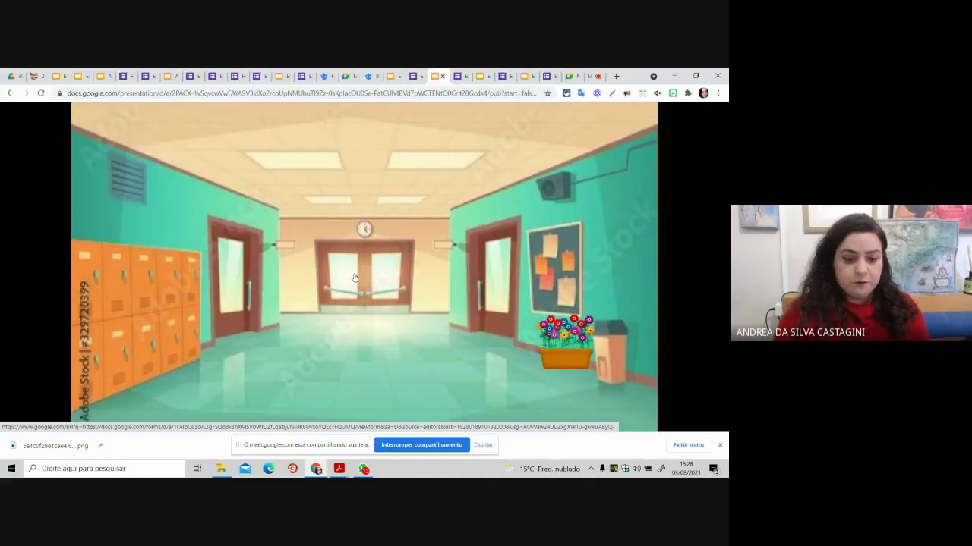
left_click(366, 235)
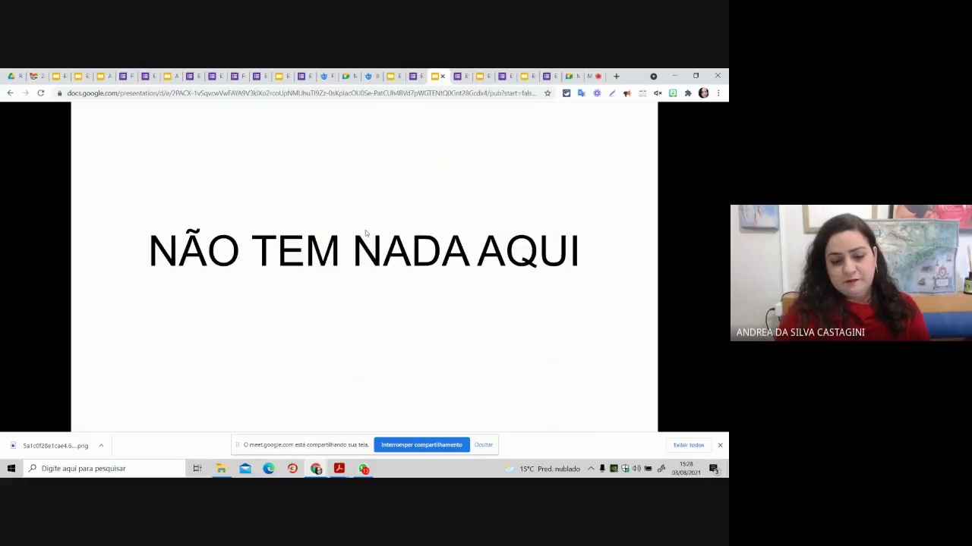
left_click(312, 211)
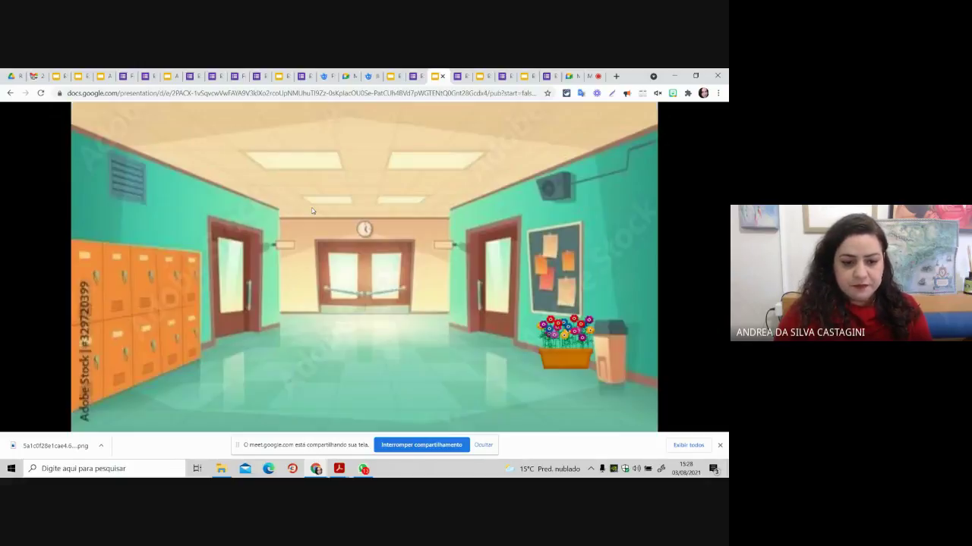
left_click(327, 263)
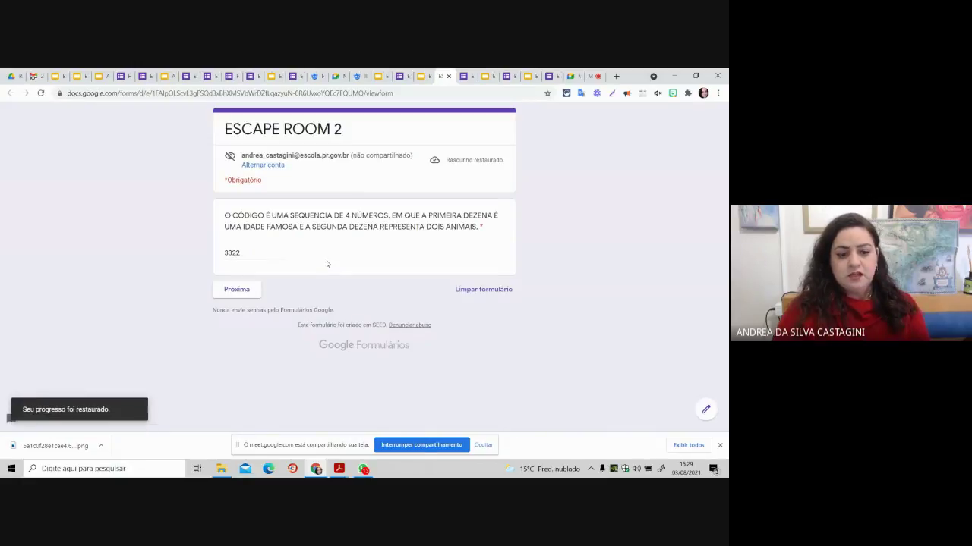
Step: Clear the ESCAPE ROOM 2 form's saved answer and try 1122 as the four-digit code
left_click(489, 290)
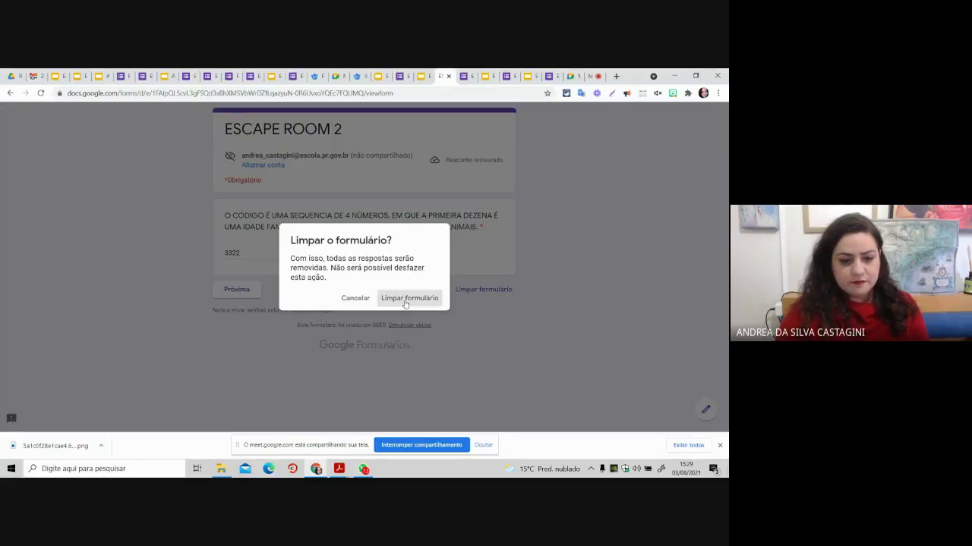
left_click(405, 301)
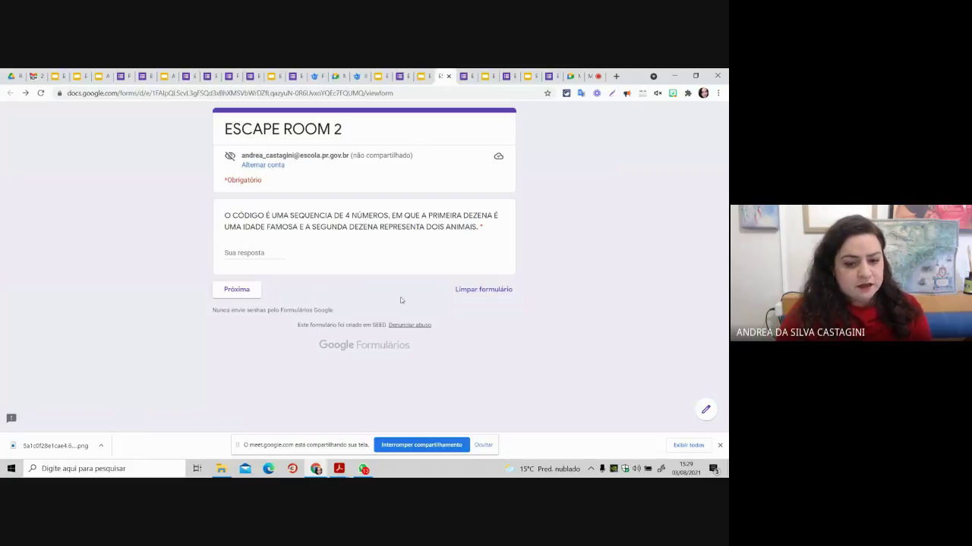
left_click(258, 252)
type("1122")
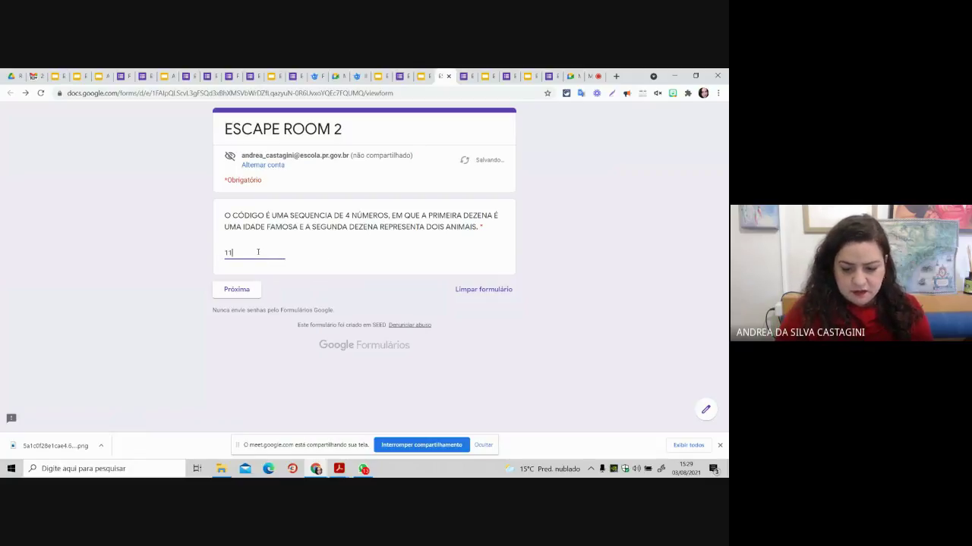
left_click(252, 296)
Step: Replace the code answer with 2233 and try to advance to the next section
key("BackSpace")
key("BackSpace")
key("BackSpace")
key("BackSpace")
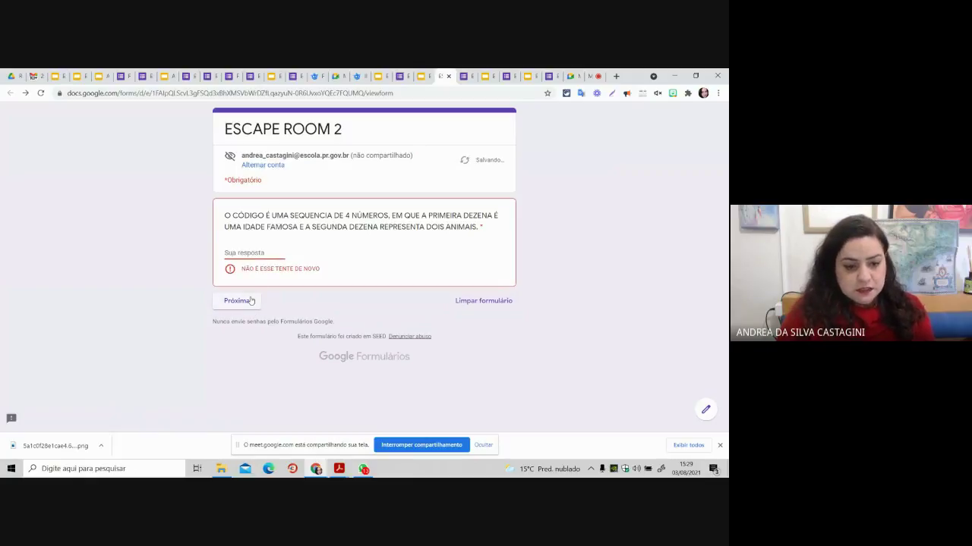
type("2244")
key("BackSpace")
key("BackSpace")
key("BackSpace")
type("33")
left_click(245, 303)
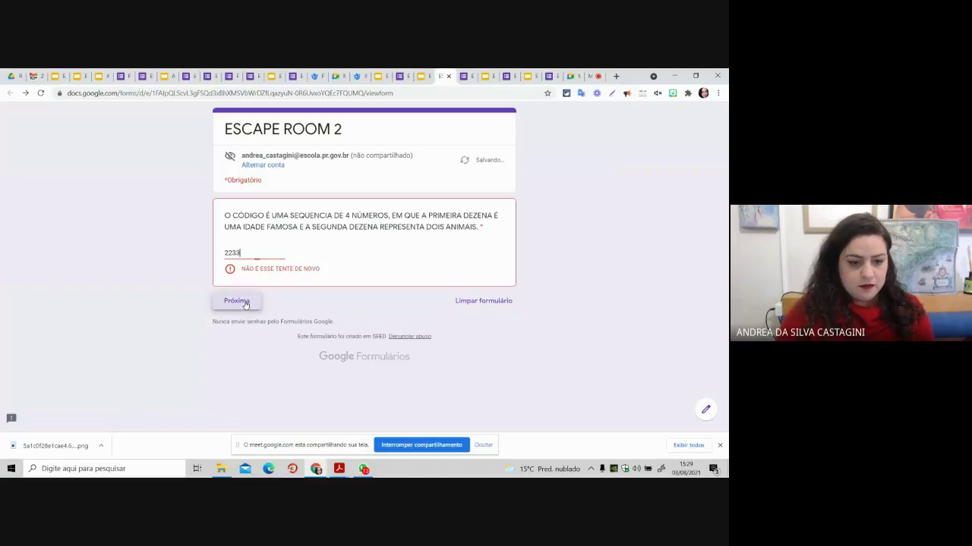
Step: Enter 3322 as the code, advance, and open the link that leads out of the school
key("BackSpace")
key("BackSpace")
key("BackSpace")
key("BackSpace")
type("3322")
left_click(239, 293)
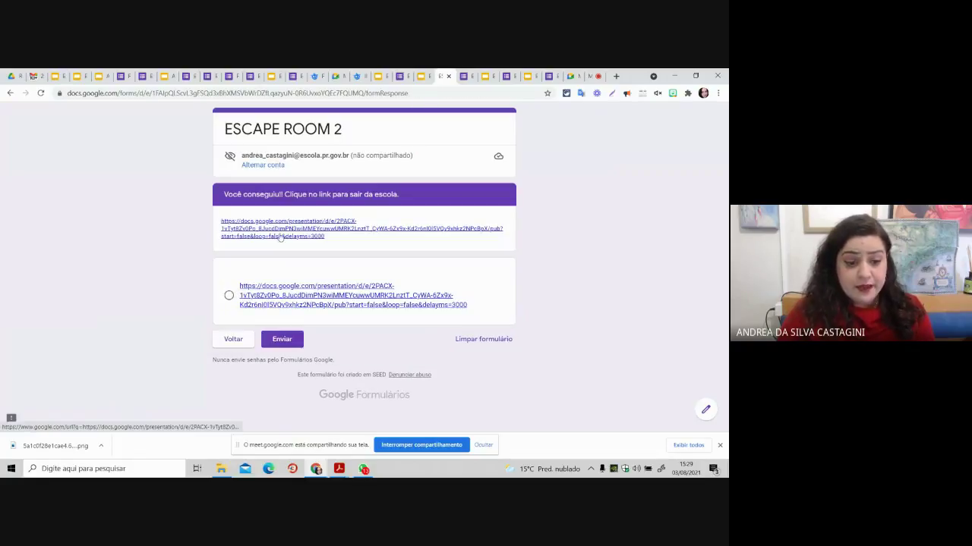
left_click(286, 228)
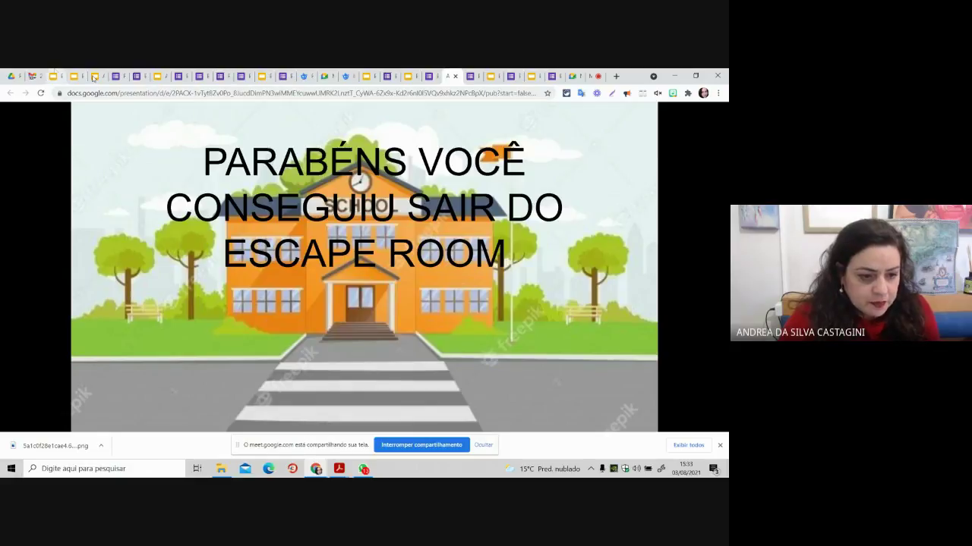
Step: Find the ESCAPE ROOM 1 form's editor among the open forms and go to its first section
left_click(117, 77)
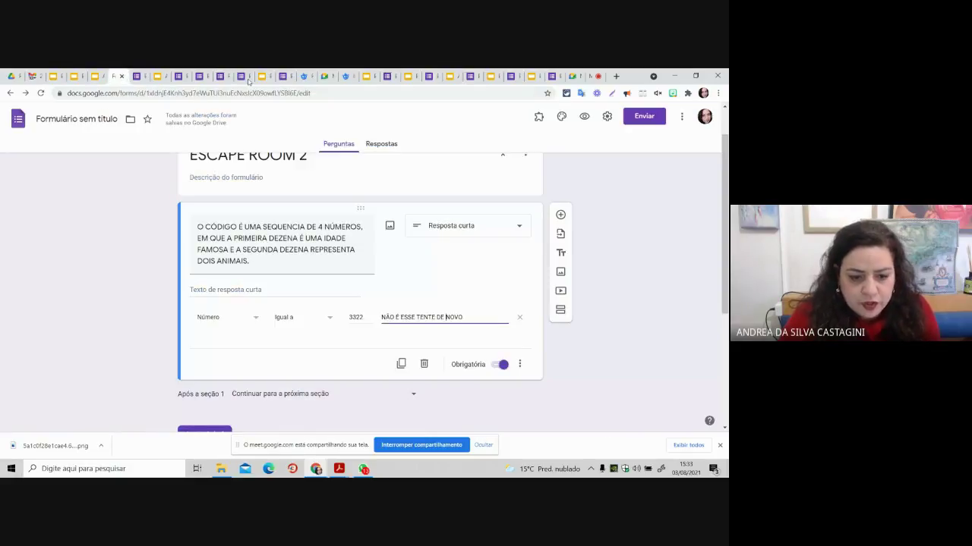
left_click(144, 72)
left_click(182, 72)
left_click(202, 72)
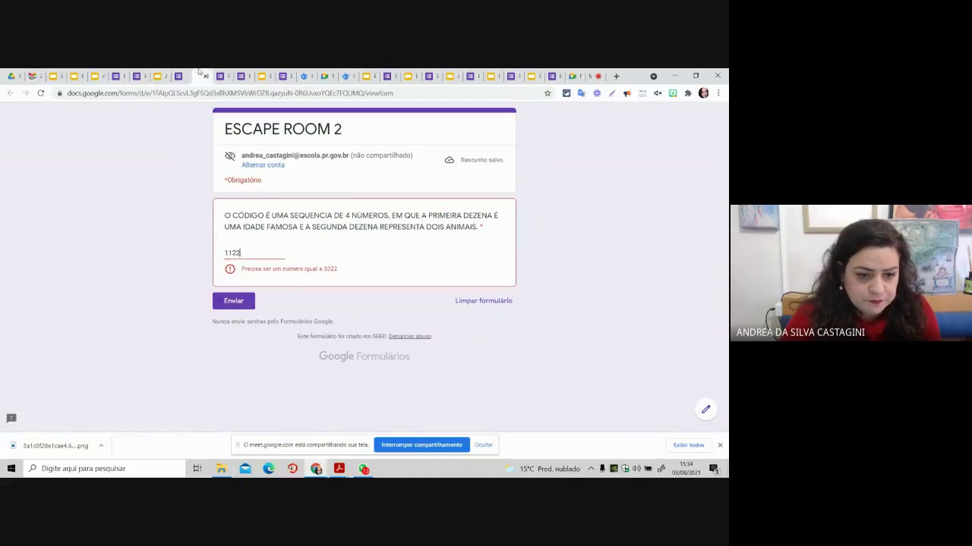
left_click(221, 72)
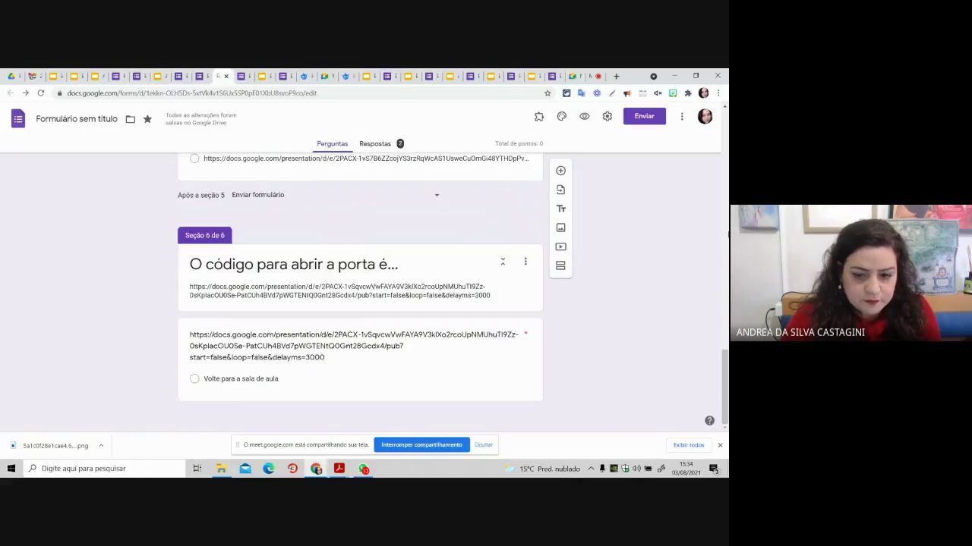
scroll(360, 289, "up", 15)
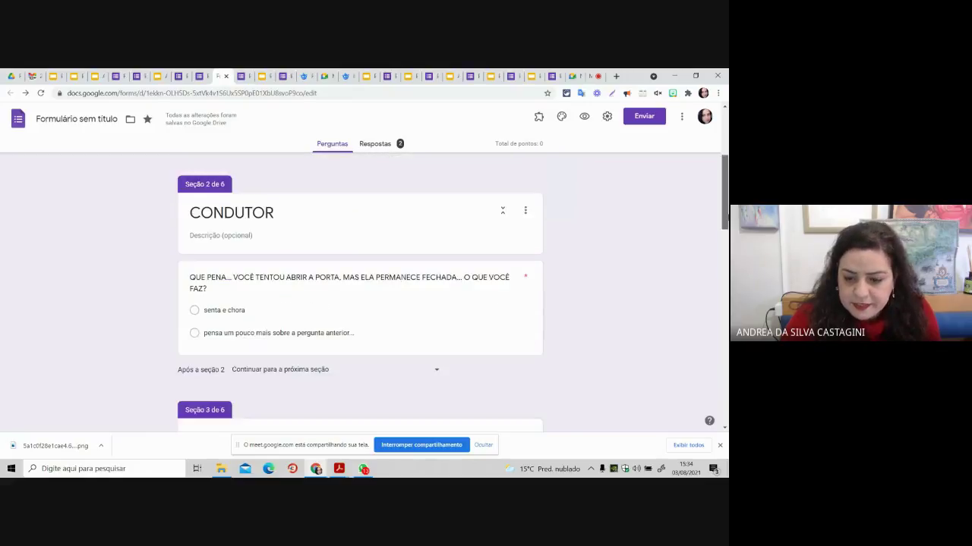
scroll(361, 289, "up", 3)
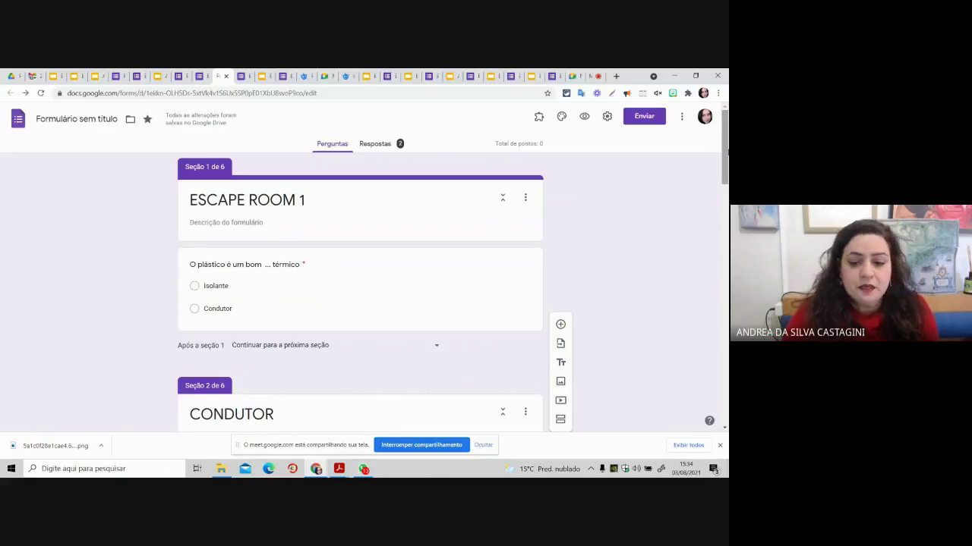
Step: Examine the section routing of the "O plástico é um bom ... térmico" question's answers and its display options
scroll(361, 289, "down", 2)
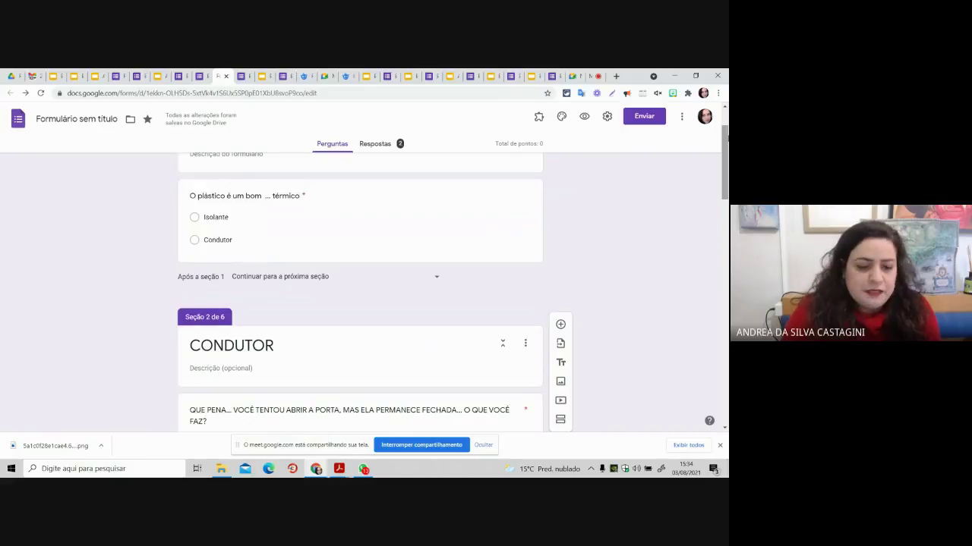
left_click(292, 234)
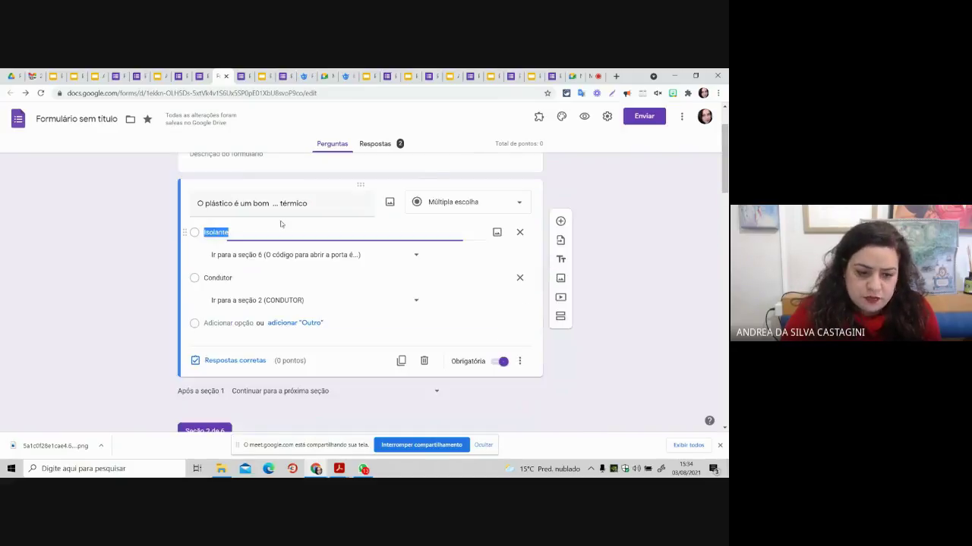
left_click(520, 363)
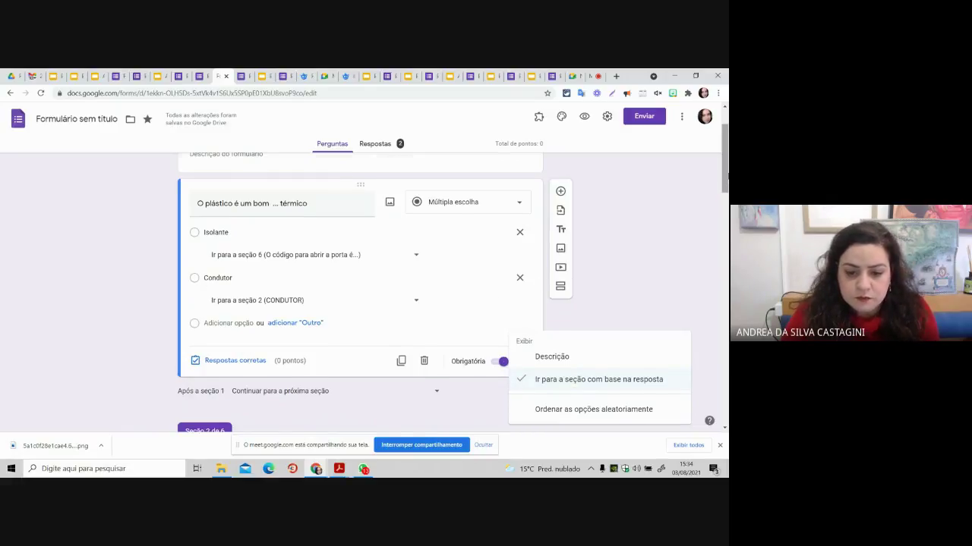
scroll(432, 288, "down", 3)
left_click(347, 228)
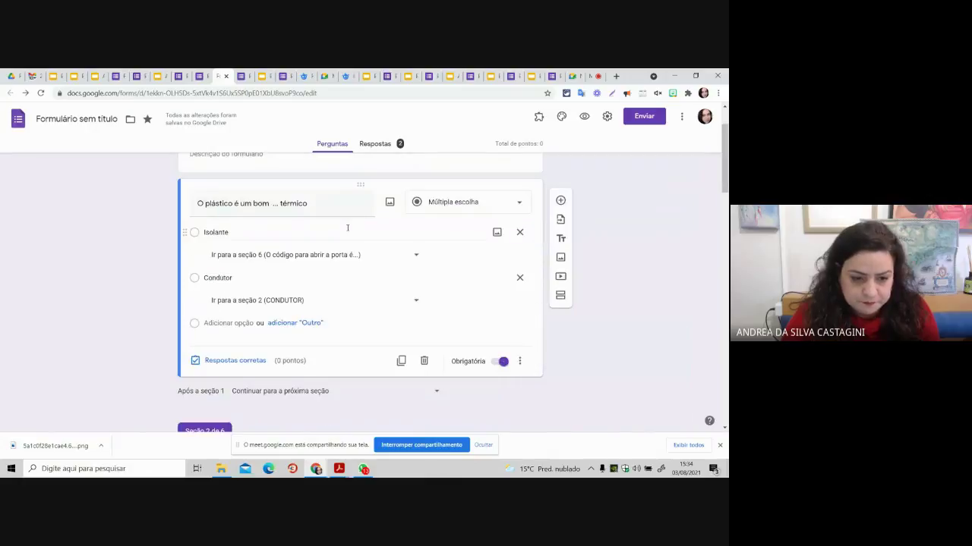
mouse_move(726, 174)
left_mouse_down()
mouse_move(727, 232)
mouse_move(727, 174)
left_mouse_up()
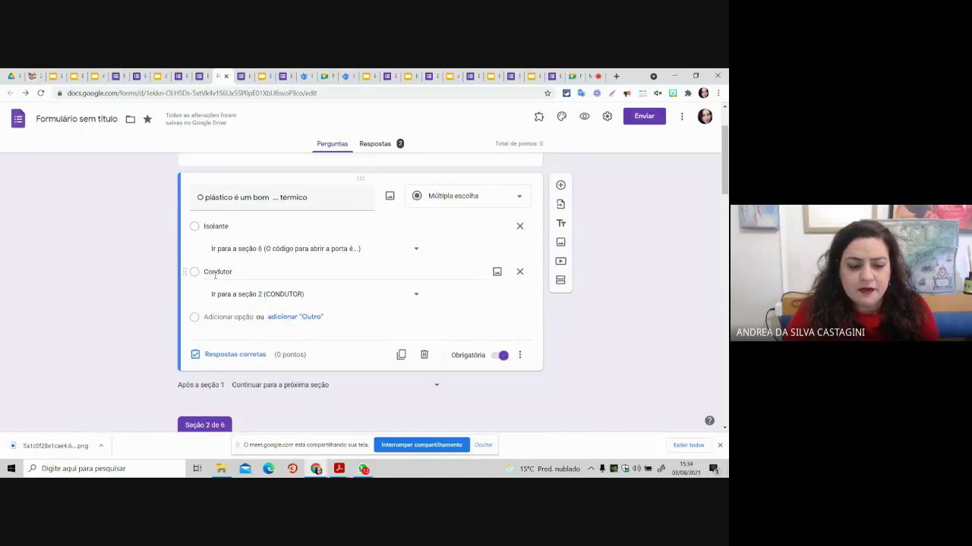
Step: Examine the answer-based section routing and display options of the question in the CONDUTOR section
left_click_drag(726, 176, 726, 216)
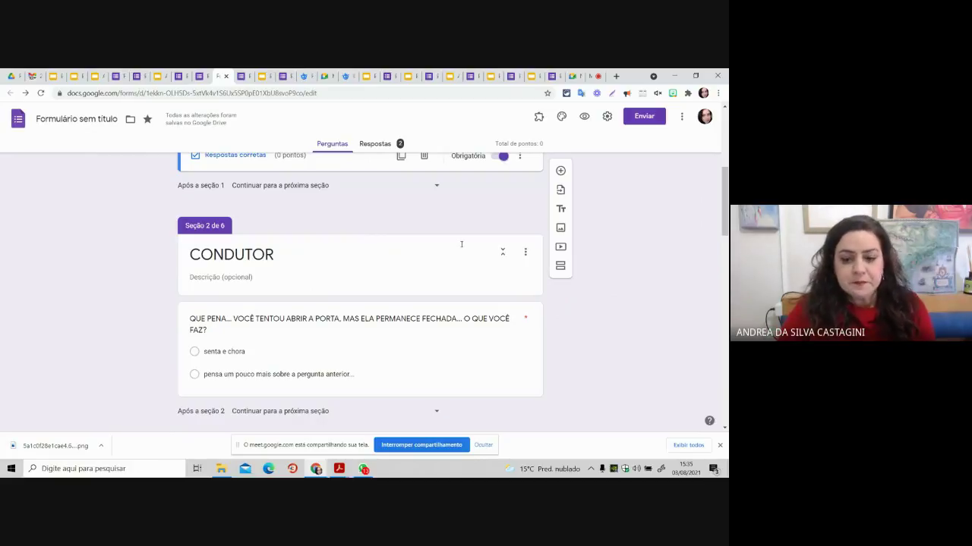
scroll(461, 255, "down", 3)
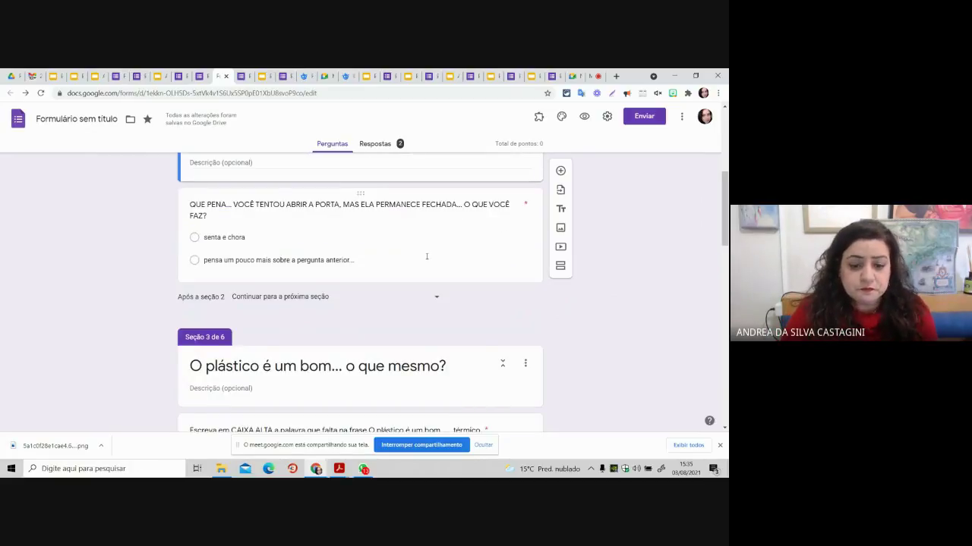
left_click(427, 256)
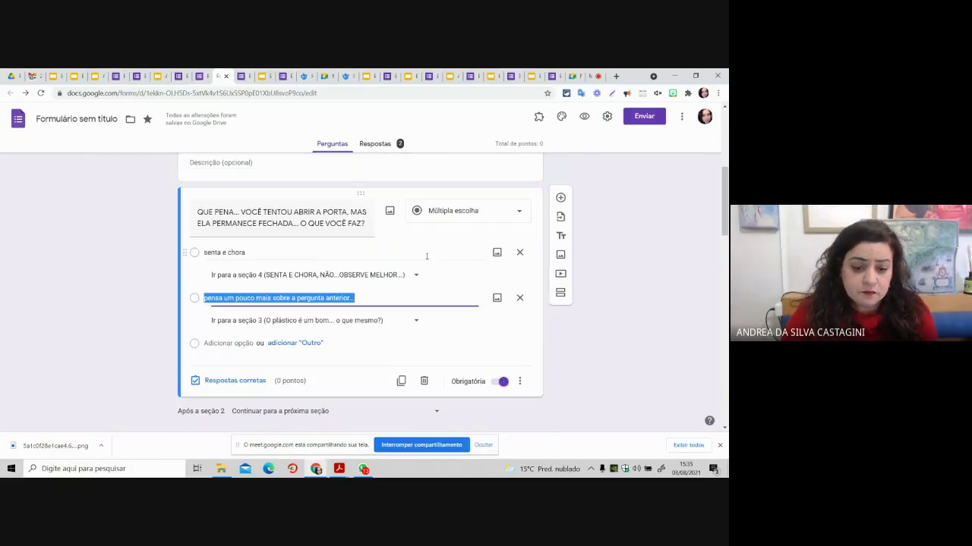
left_click(519, 382)
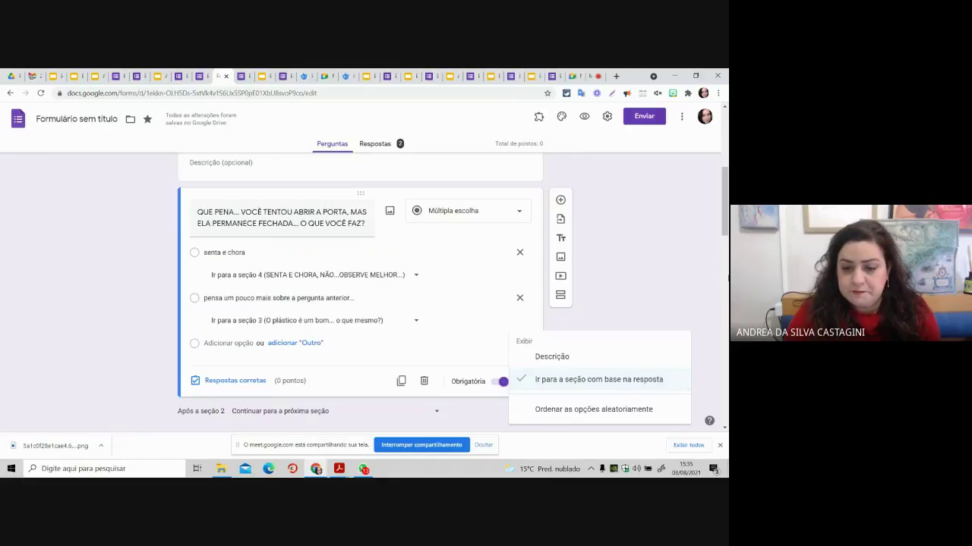
Step: Examine the short-answer question and the after-section routing of section 3, "O plástico é um bom... o que mesmo?"
left_click_drag(727, 220, 726, 276)
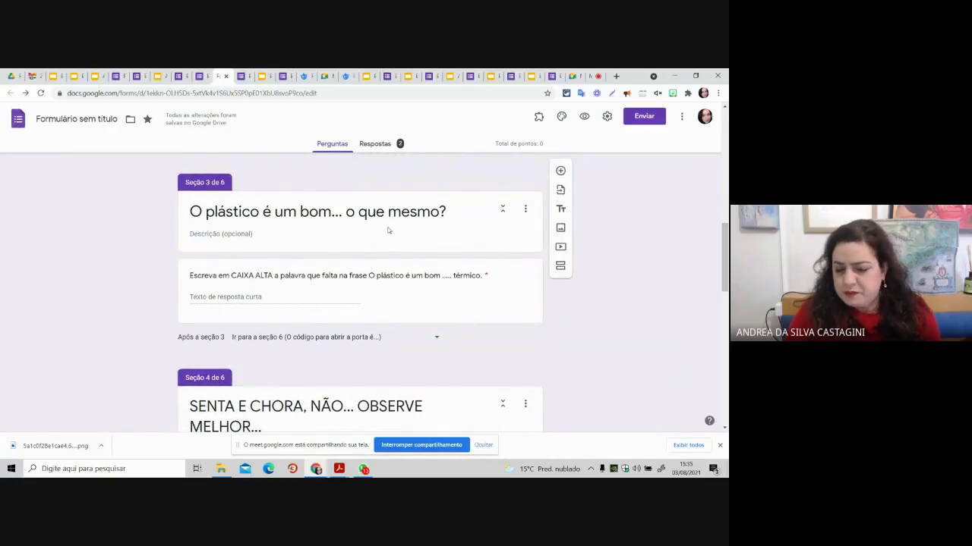
left_click(277, 304)
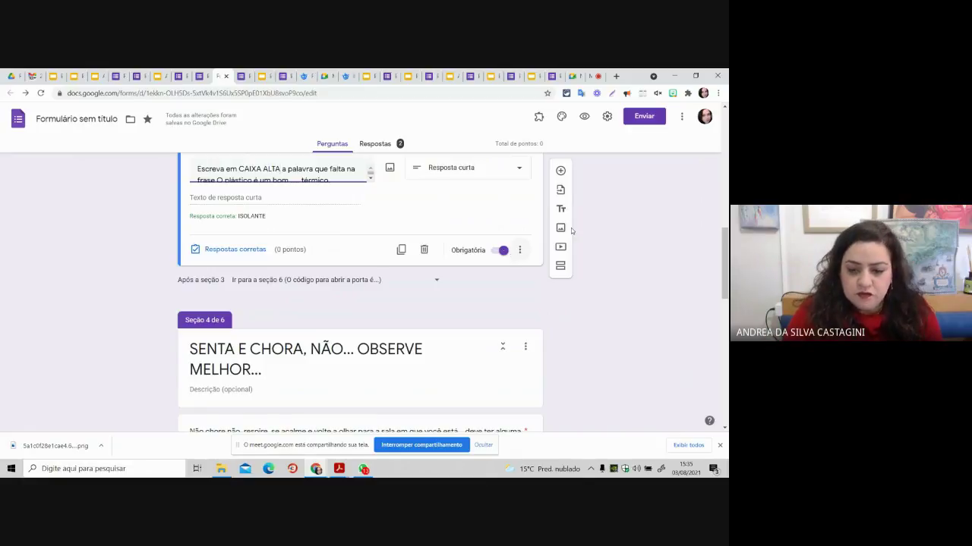
scroll(282, 247, "up", 1)
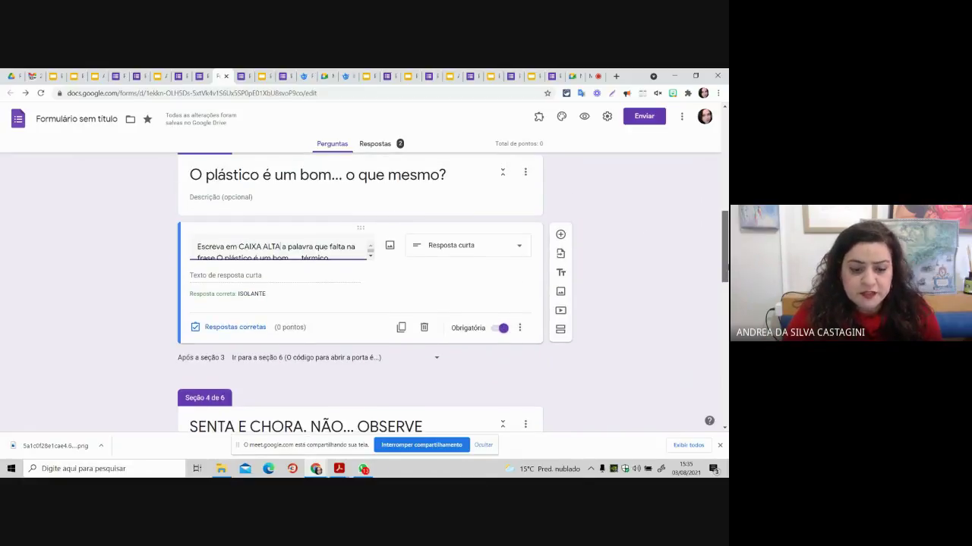
scroll(360, 293, "up", 2)
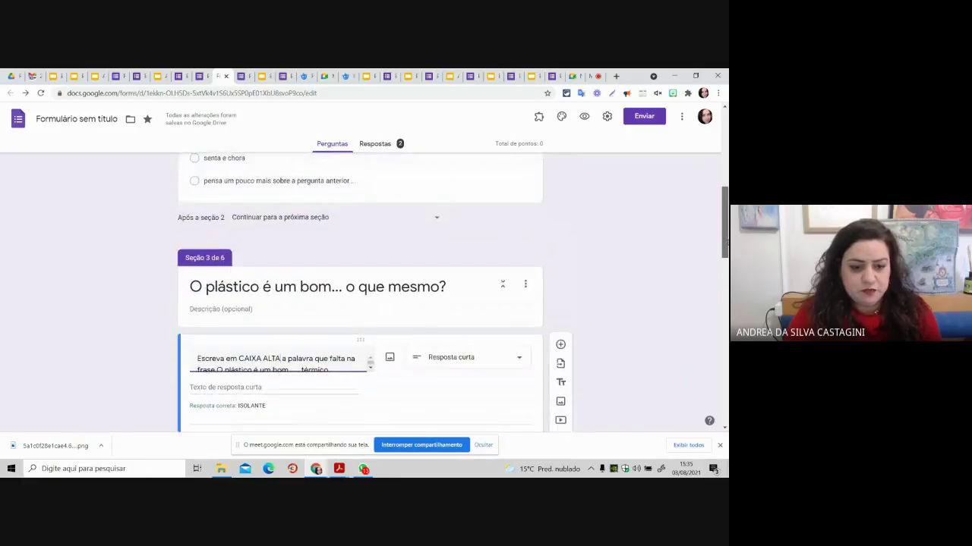
scroll(359, 292, "down", 2)
scroll(360, 292, "down", 3)
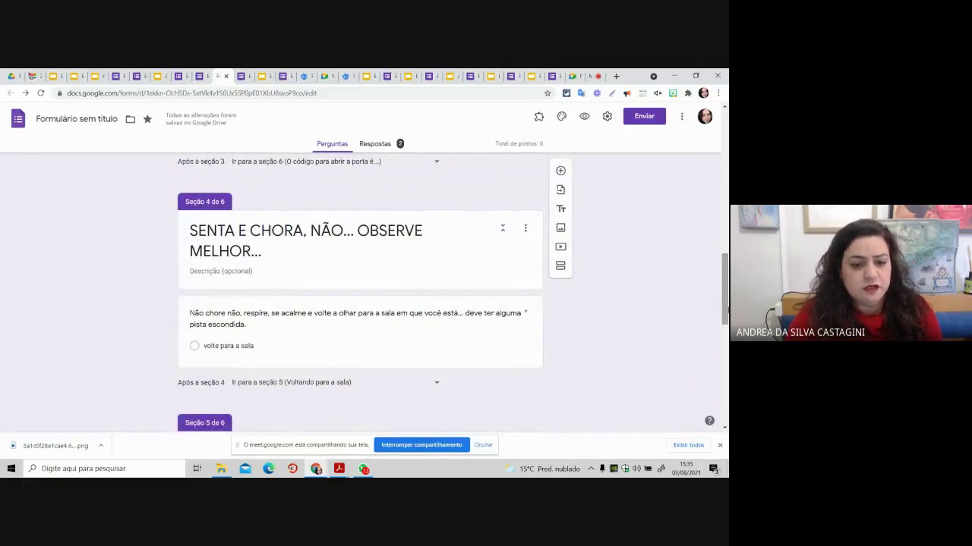
left_click(560, 170)
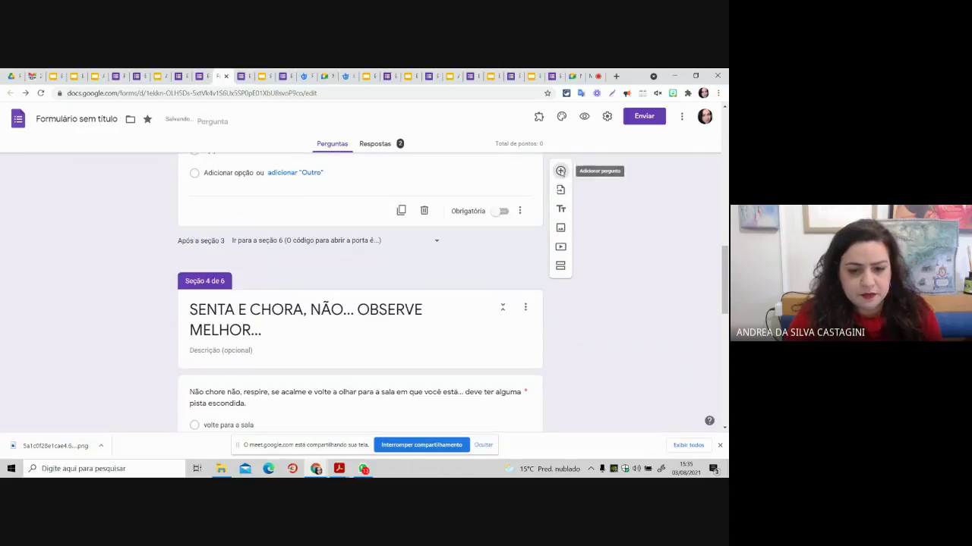
scroll(592, 188, "down", 5)
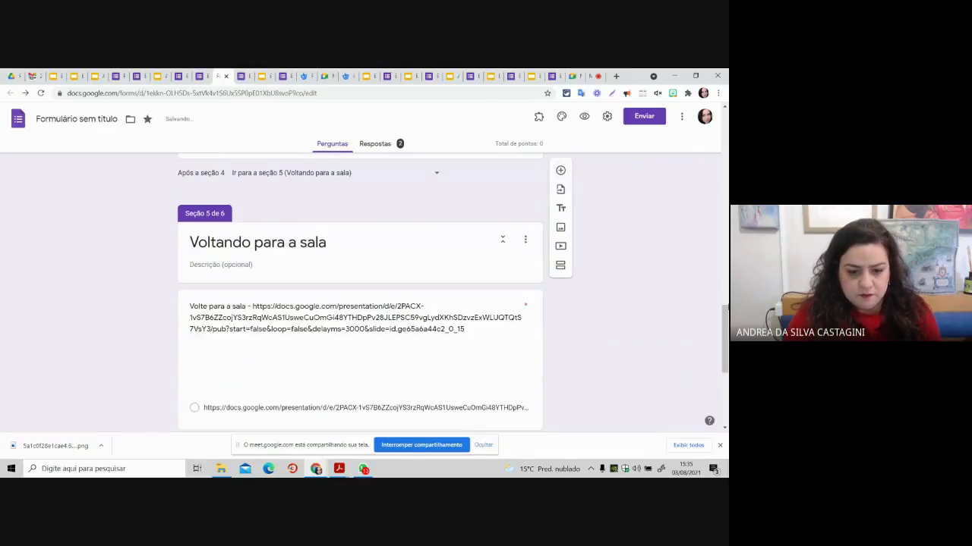
scroll(725, 342, "down", 3)
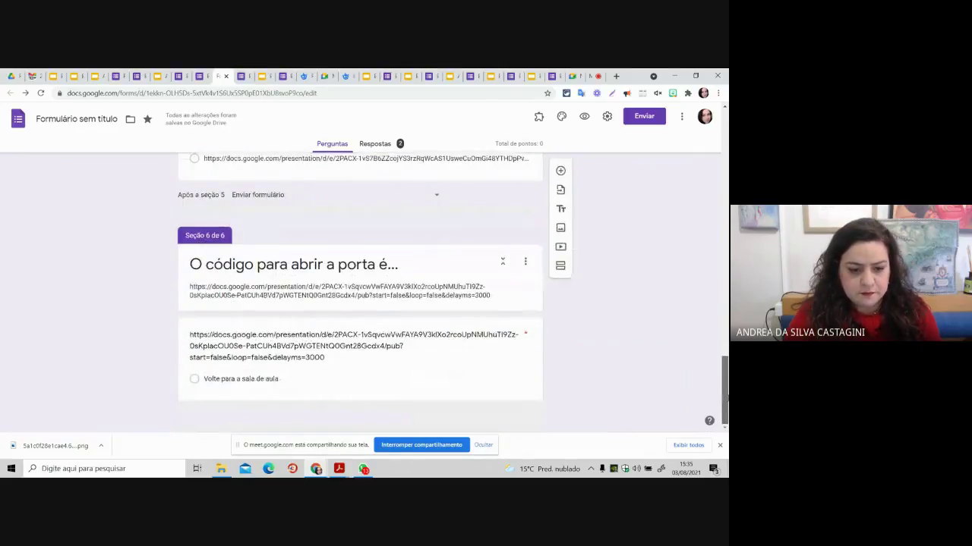
scroll(725, 365, "up", 7)
scroll(630, 345, "up", 2)
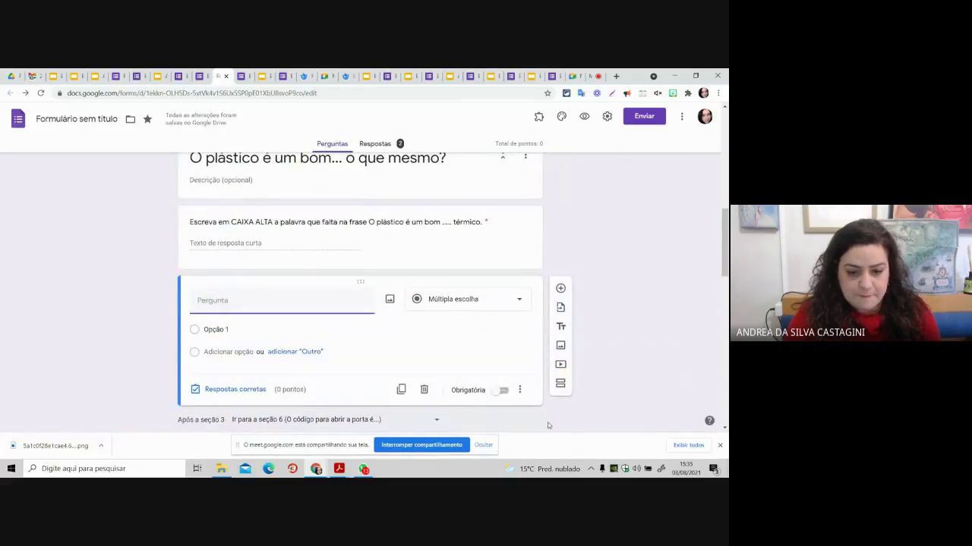
left_click(424, 390)
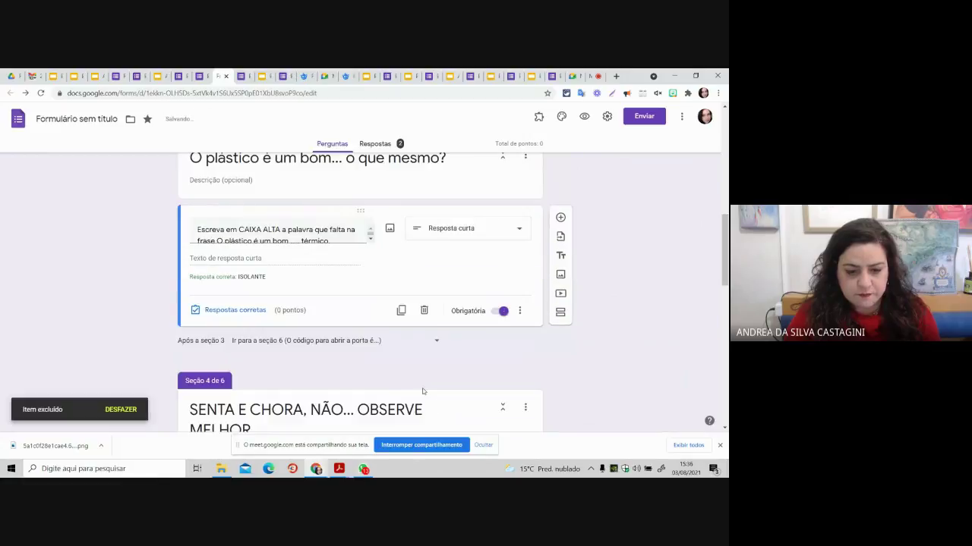
Step: Add a new section after the form's last section and title it SENTA E CHORA
left_click_drag(725, 250, 724, 389)
left_click(506, 379)
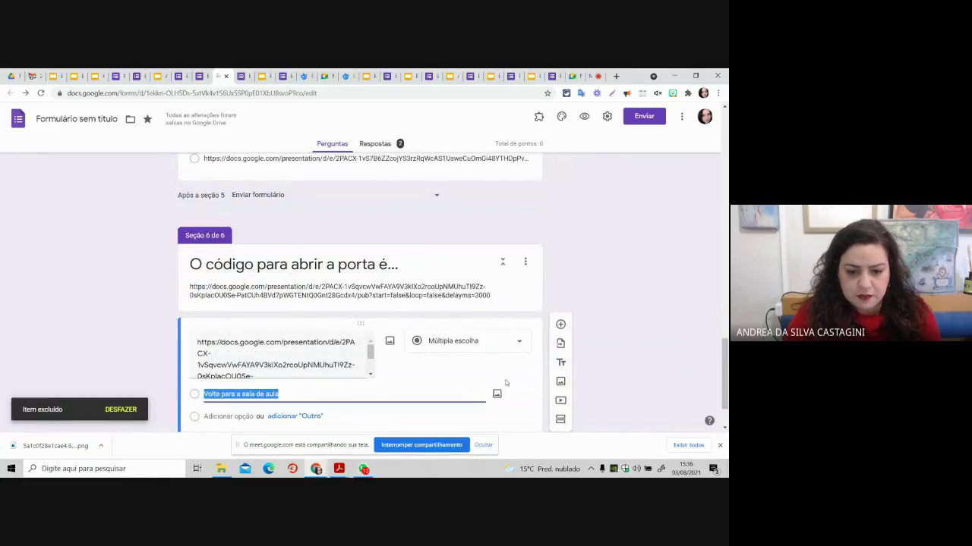
left_click(559, 422)
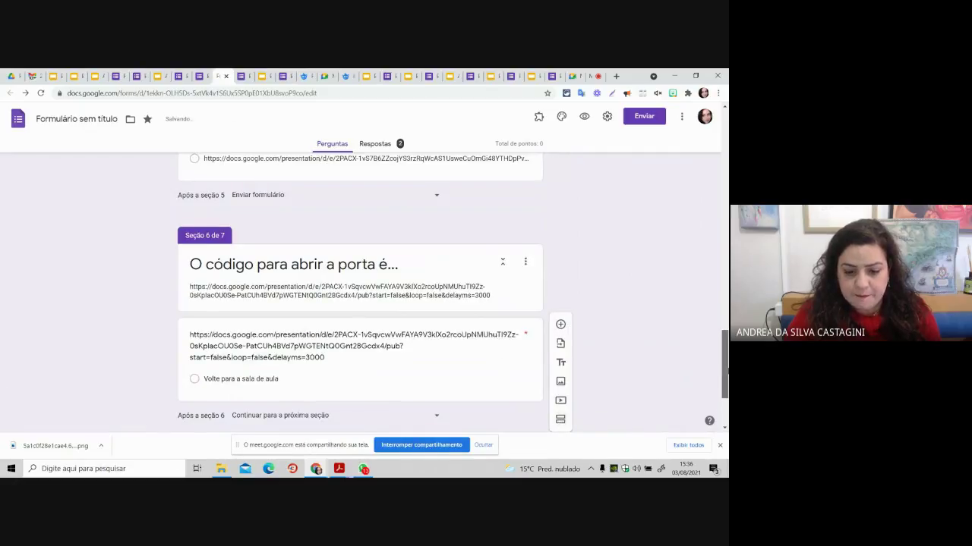
left_click(343, 359)
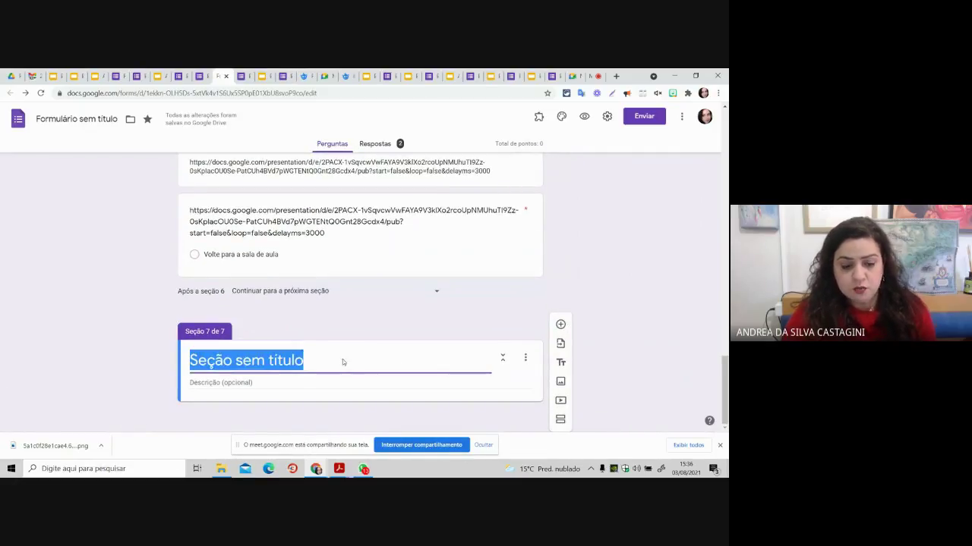
type("SET")
key("BackSpace")
type("NTA E CHORA")
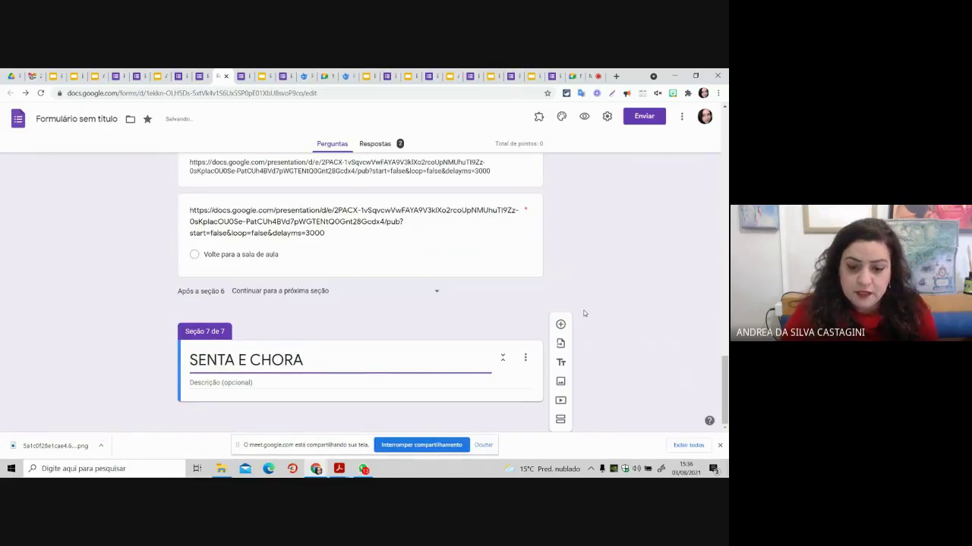
Step: Add a blank question to the SENTA E CHORA section, and delete both that question and the section
left_click(560, 325)
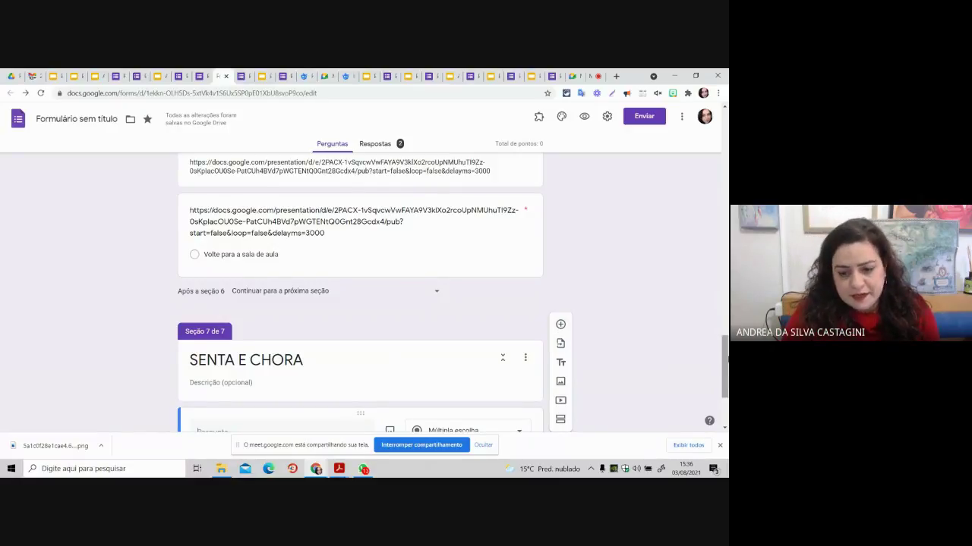
scroll(726, 387, "down", 2)
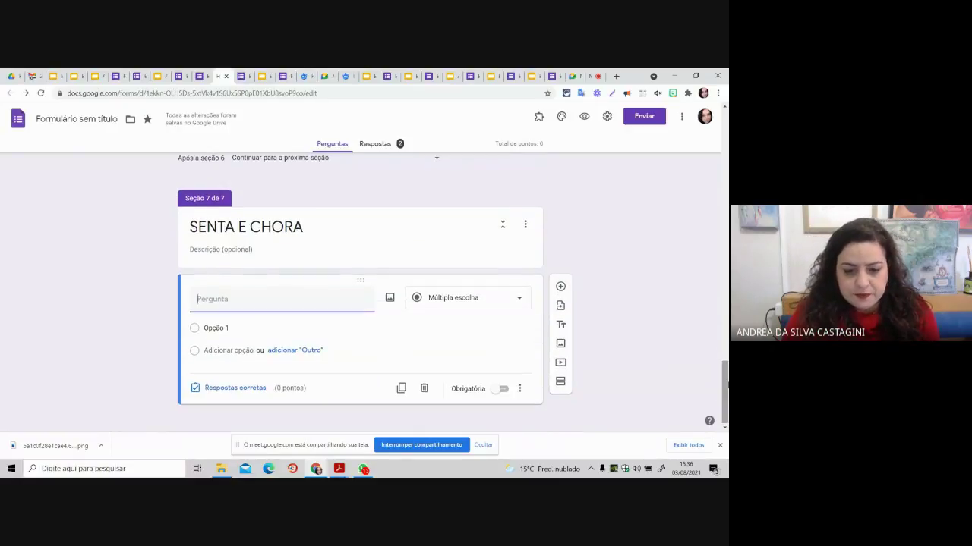
left_click(424, 389)
left_click(524, 346)
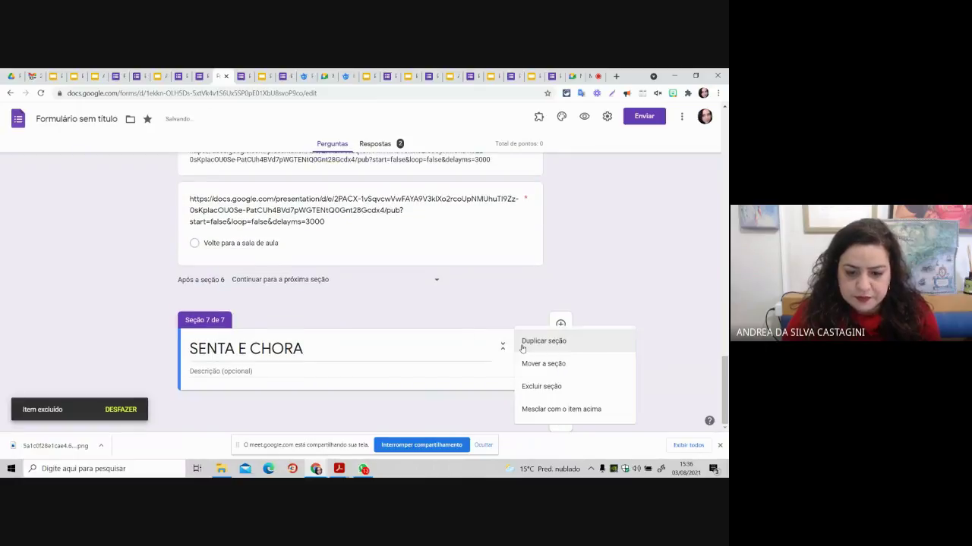
left_click(525, 386)
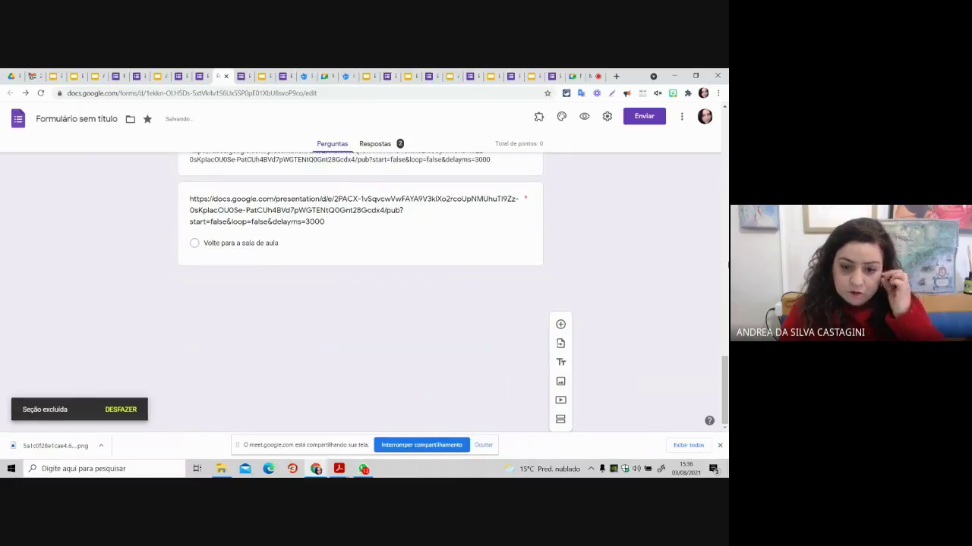
Step: Examine the destination choices for the "volte para a sala" answer in section 4, "SENTA E CHORA, NÃO... OBSERVE MELHOR..."
scroll(360, 288, "up", 5)
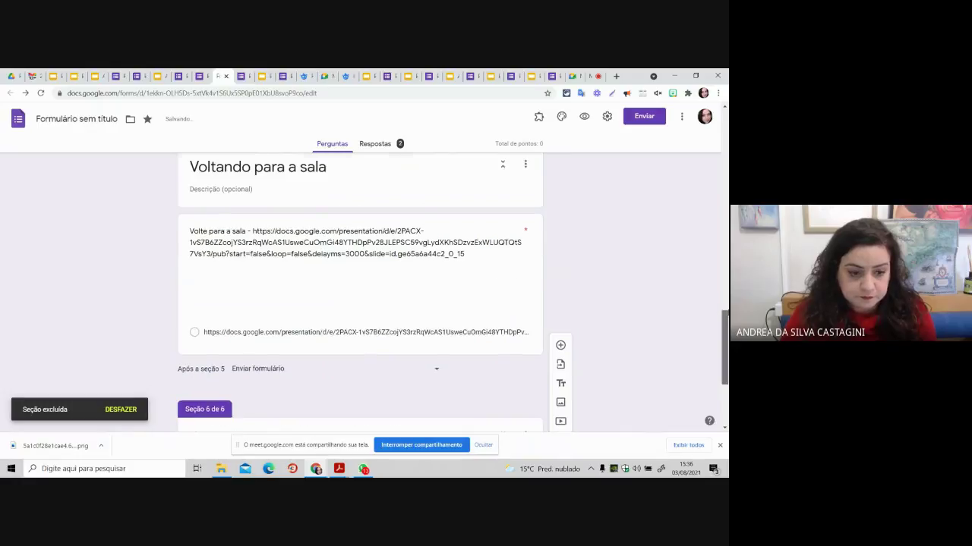
scroll(261, 311, "up", 1)
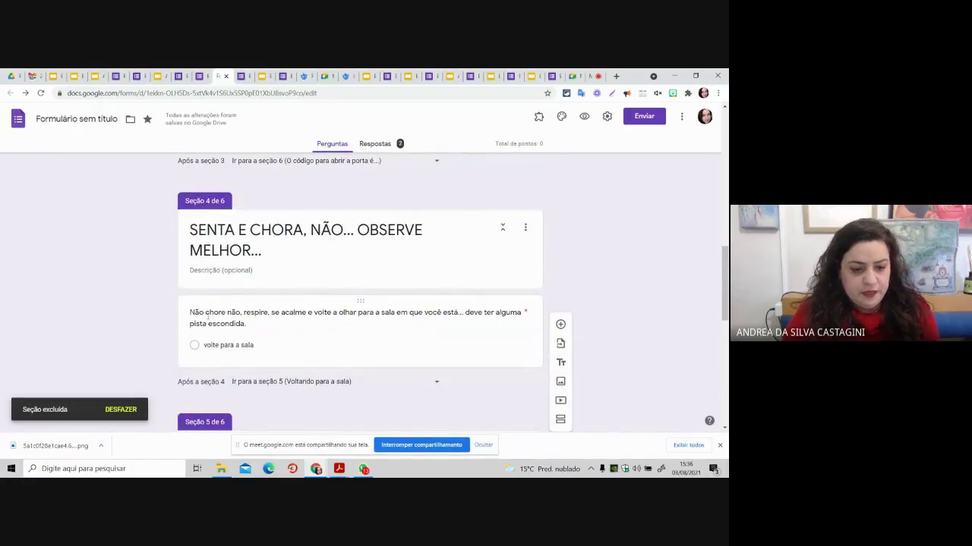
left_click(266, 323)
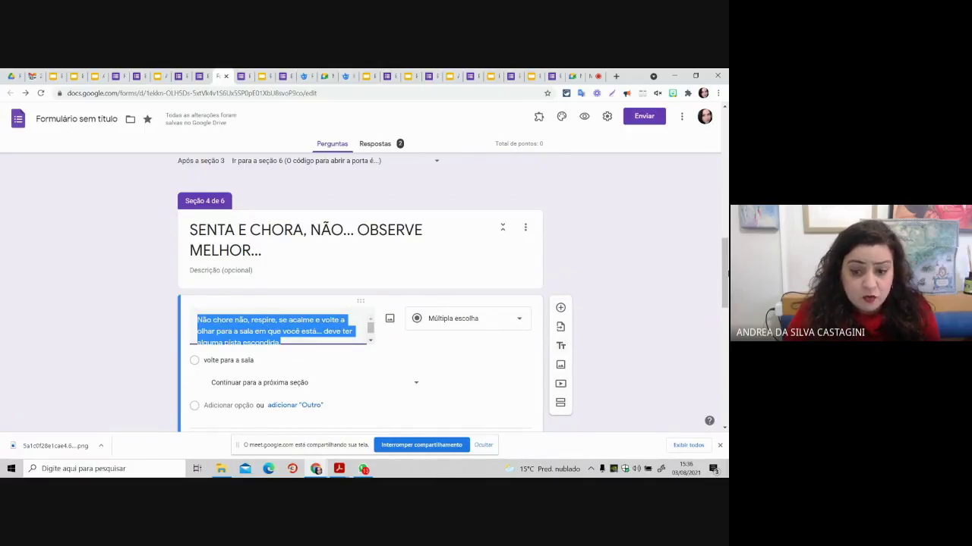
scroll(361, 292, "down", 3)
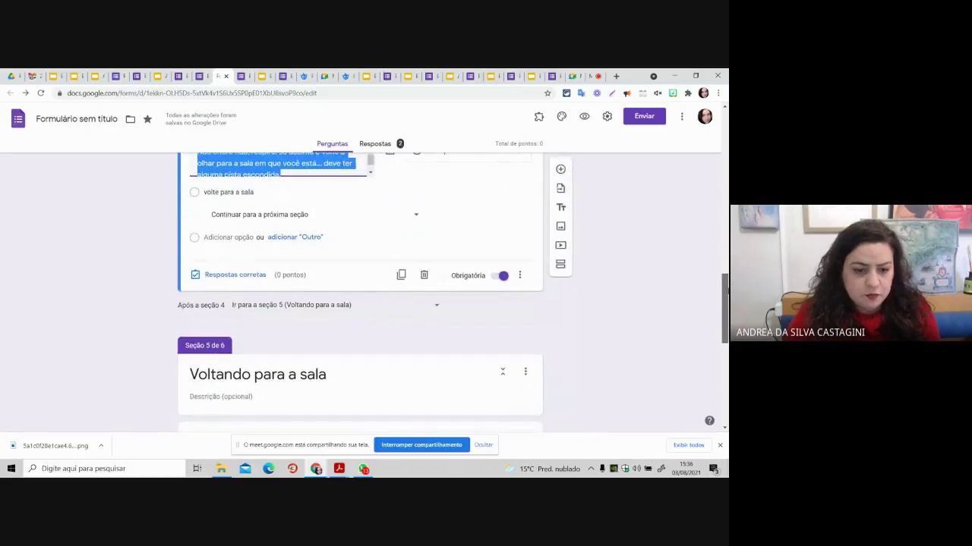
left_click(302, 193)
left_click(332, 219)
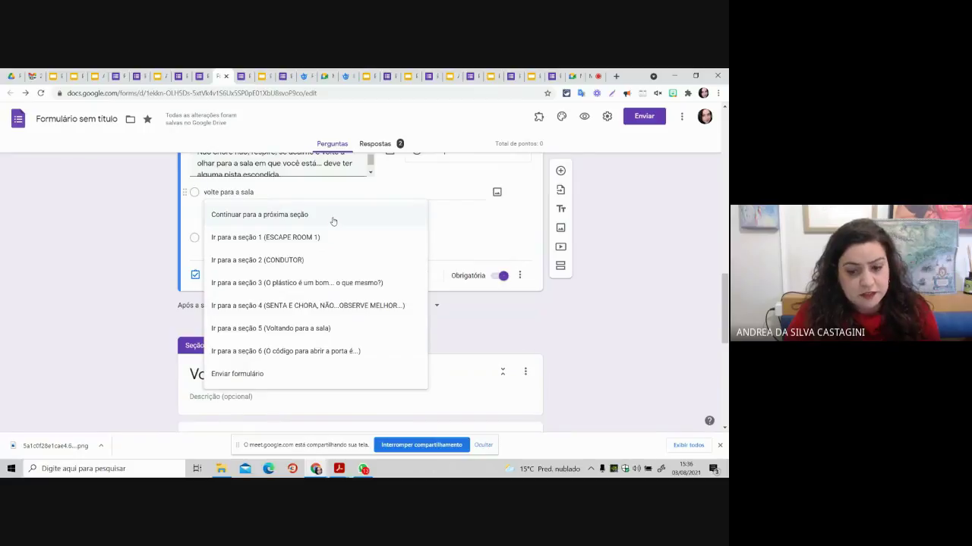
left_click(644, 270)
Step: Examine the presentation links in the "Voltando para a sala" and "O código para abrir a porta é..." sections
scroll(643, 270, "down", 3)
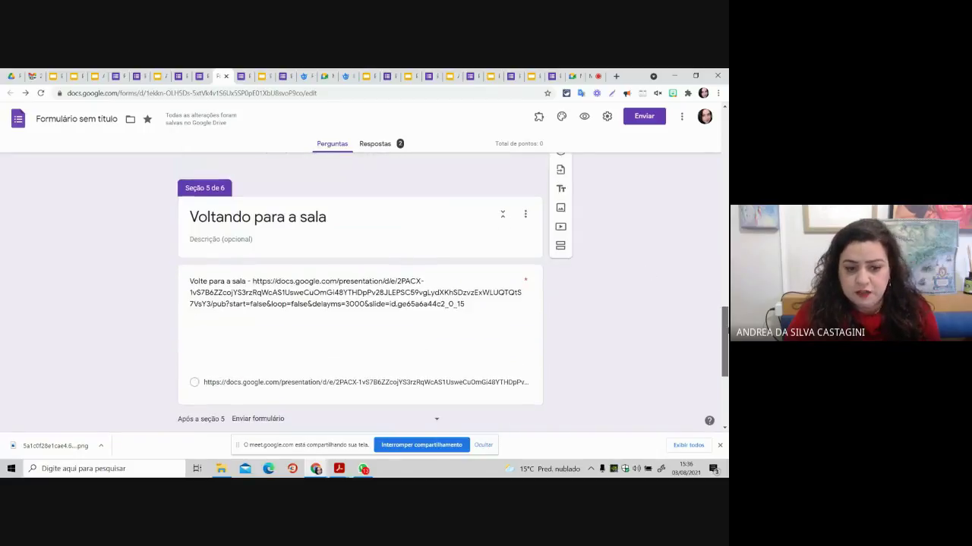
left_click(354, 293)
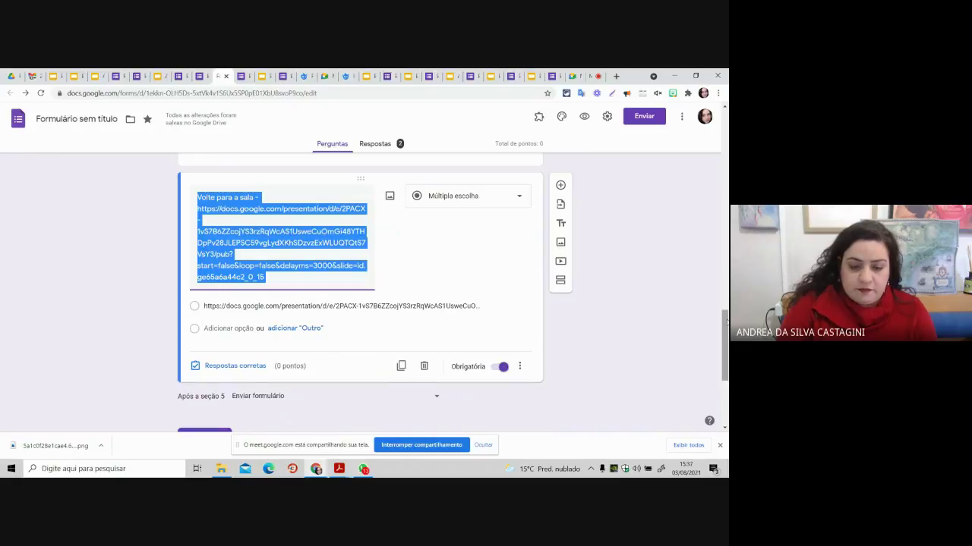
left_click_drag(726, 323, 726, 364)
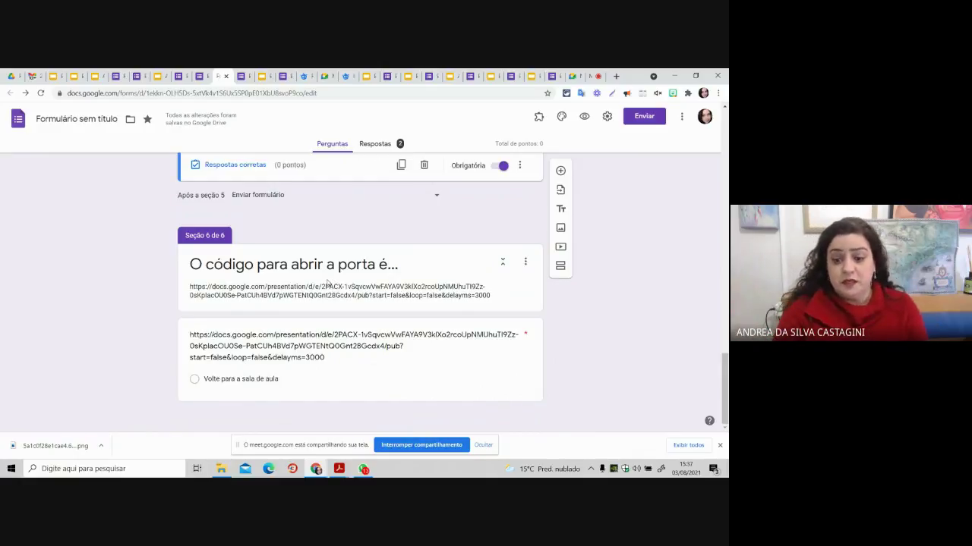
Step: In the ESCAPE ROOM 1 question, select section 6 as the destination for Isolante and section 2 (CONDUTOR) for Condutor
left_click_drag(725, 387, 725, 148)
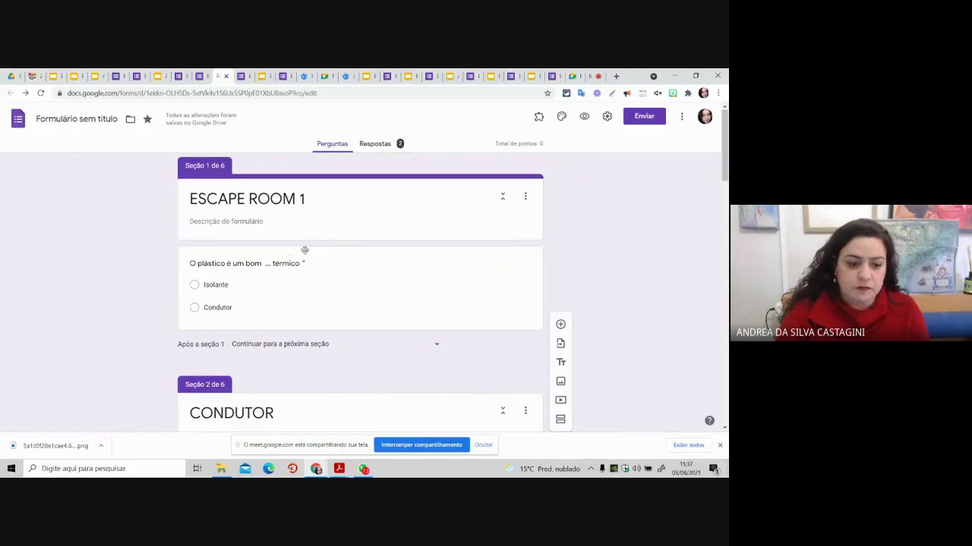
left_click(275, 281)
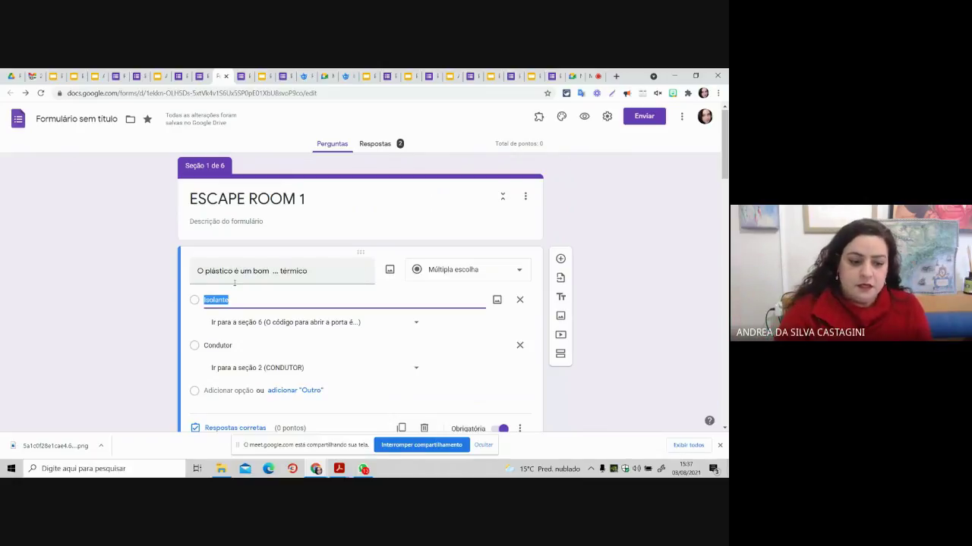
left_click(262, 323)
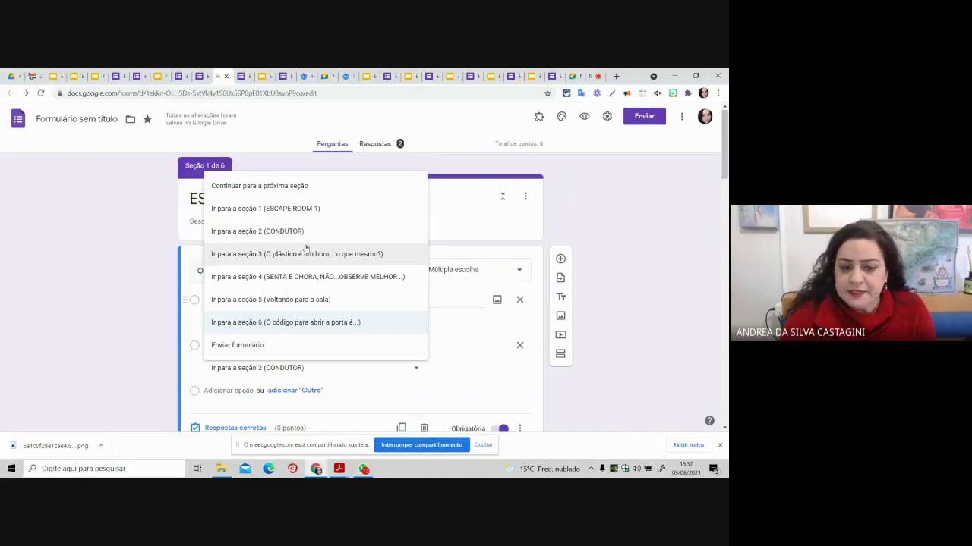
left_click(301, 322)
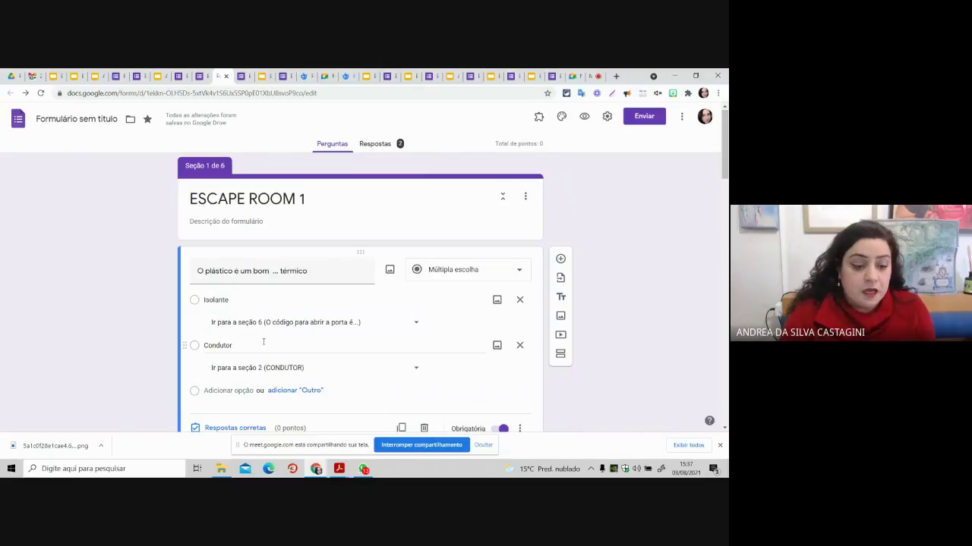
left_click(406, 372)
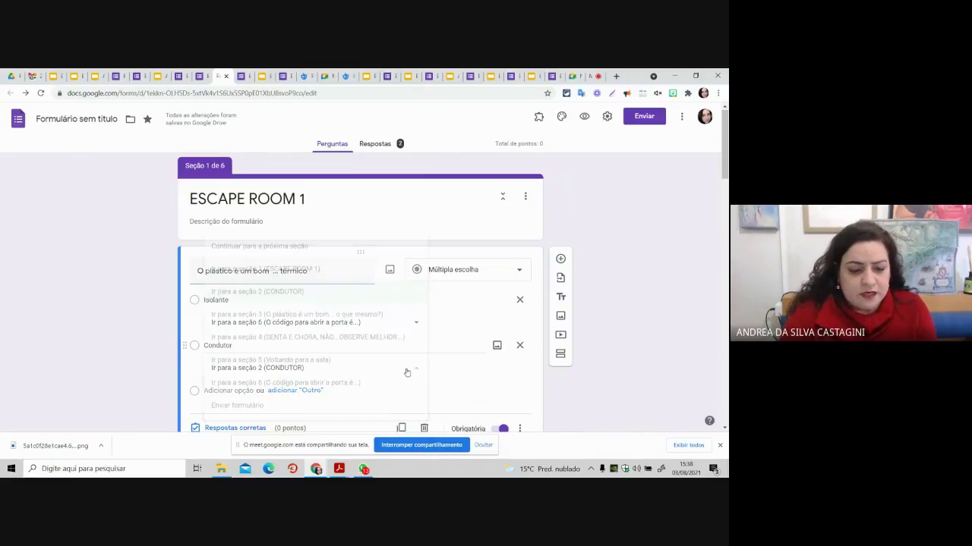
left_click(369, 295)
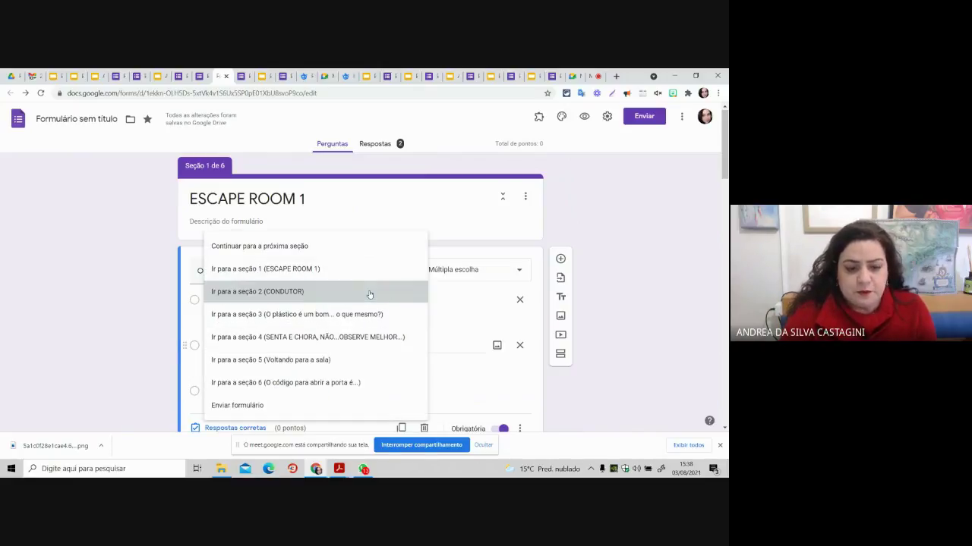
Step: In the CONDUTOR question, select section 4 as the destination for "senta e chora" and section 3 for "pensa um pouco mais sobre a pergunta anterior..."
left_click_drag(725, 155, 687, 219)
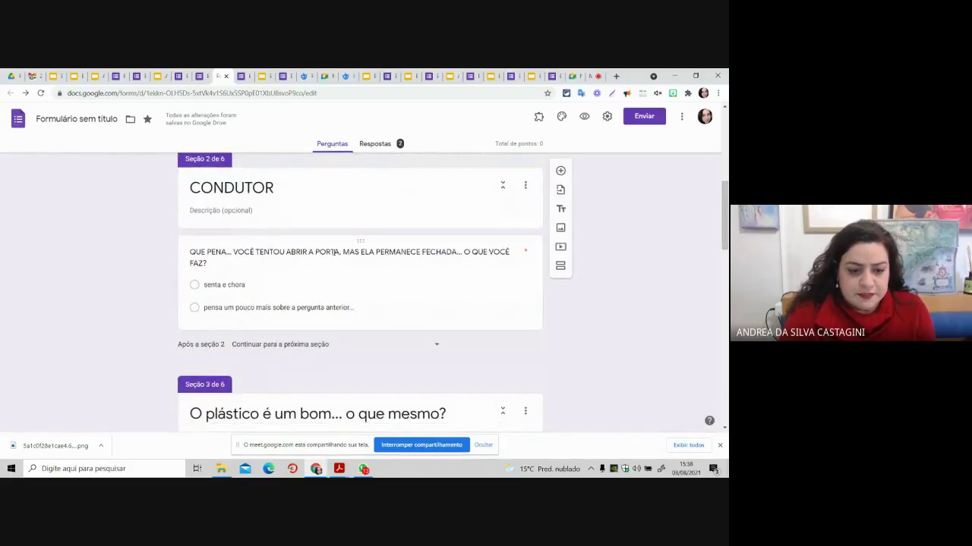
left_click(294, 287)
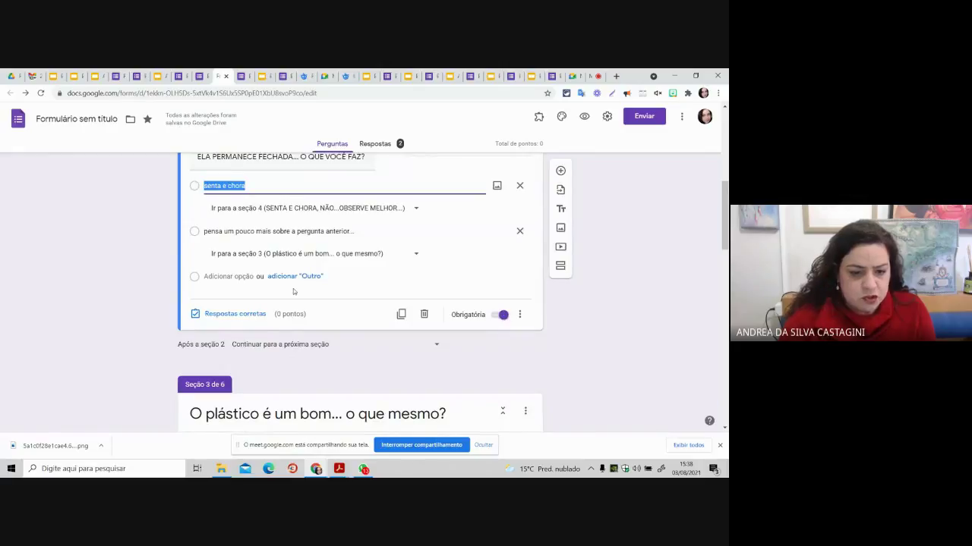
left_click(316, 210)
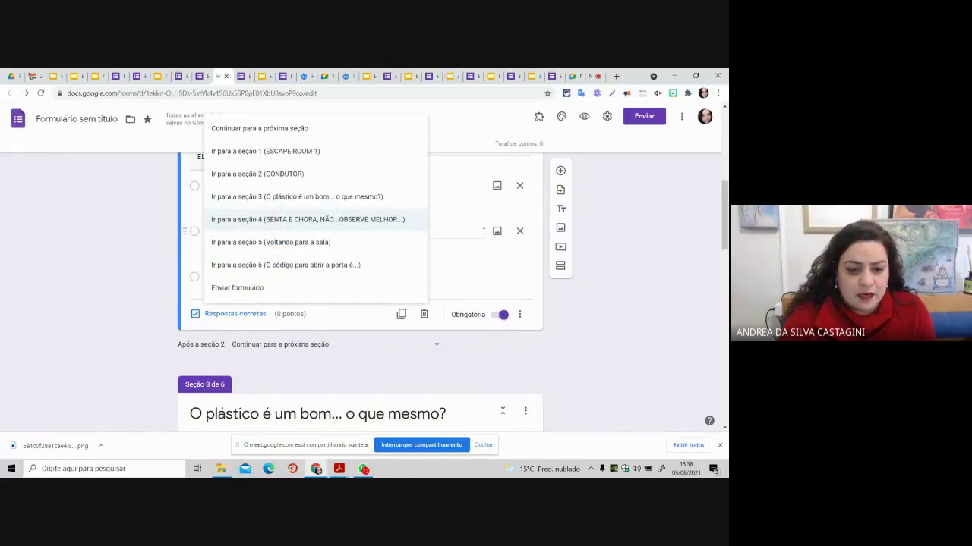
left_click(313, 221)
left_click(483, 231)
left_click(345, 255)
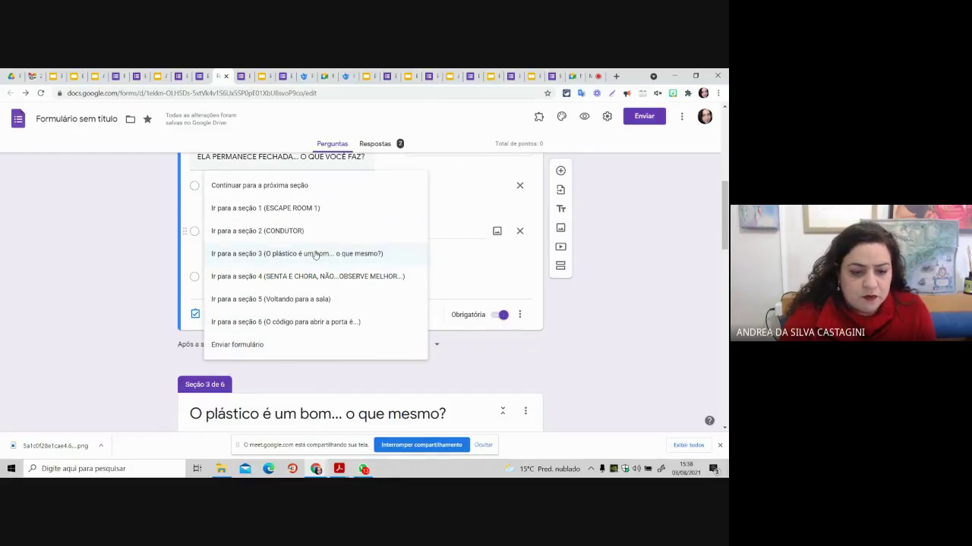
left_click(315, 255)
Step: Select section 6 (O código para abrir a porta é...) as the destination after section 3, "O plástico é um bom... o que mesmo?"
scroll(356, 251, "down", 3)
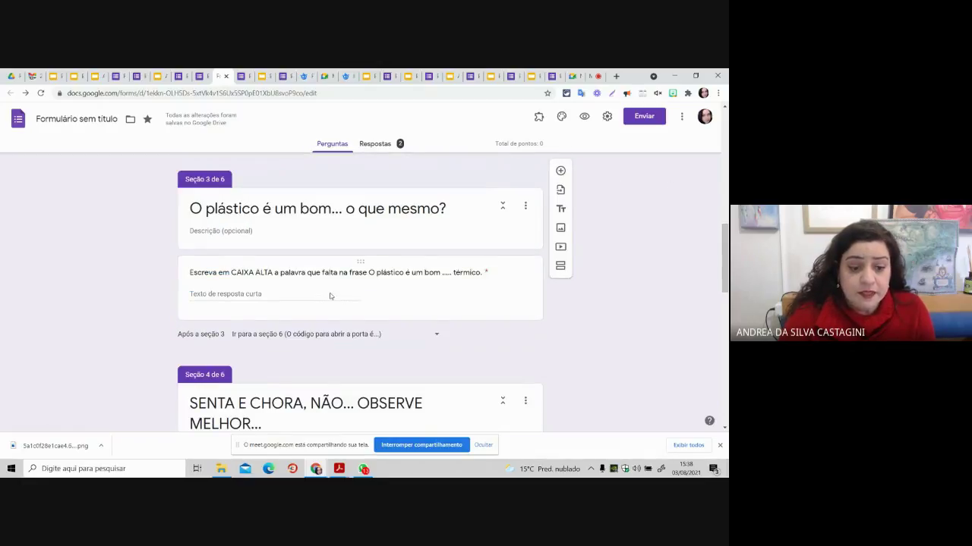
left_click(329, 296)
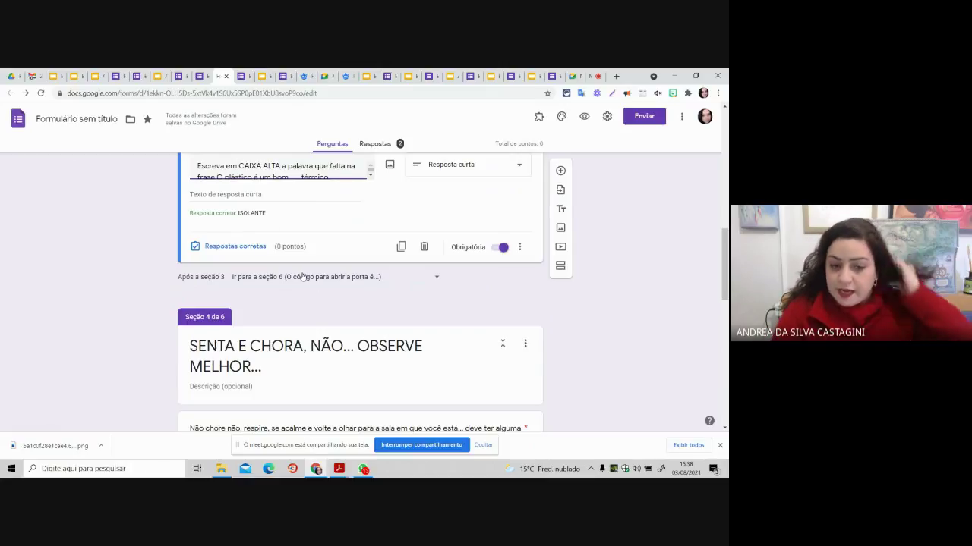
left_click(304, 278)
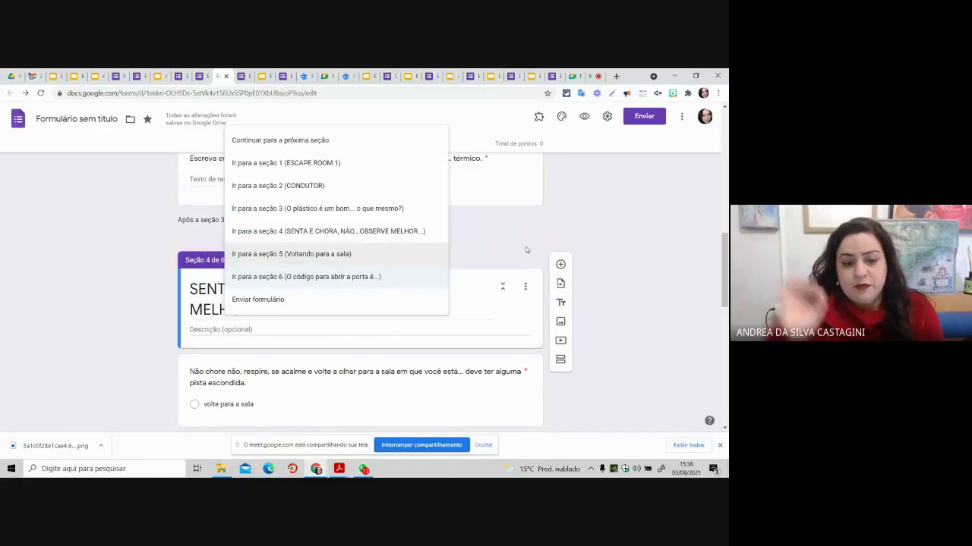
key("Down")
key("Down")
left_click(379, 277)
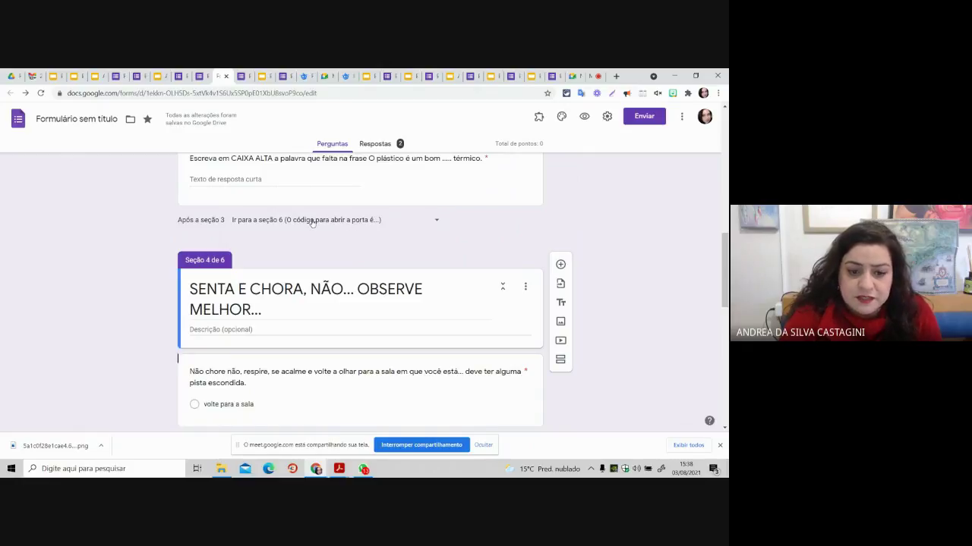
left_click(434, 220)
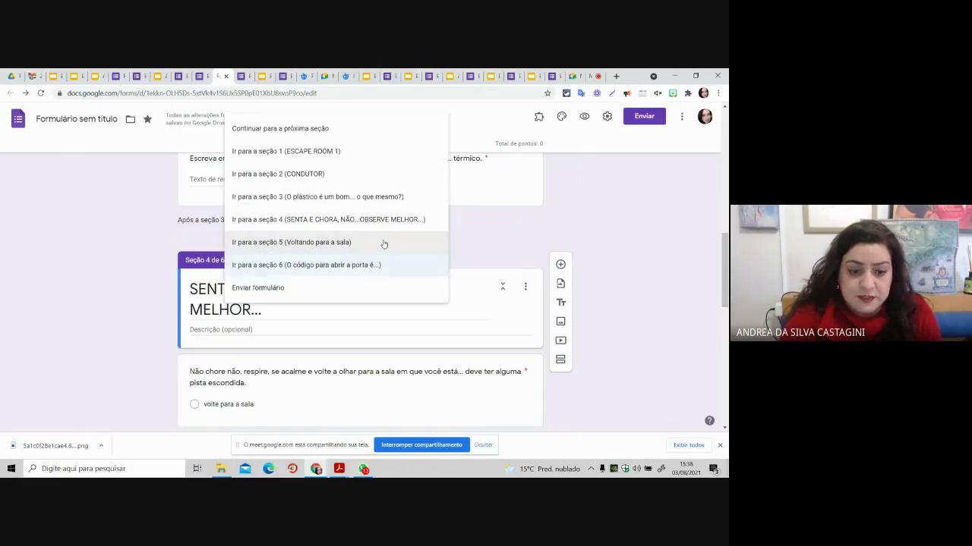
left_click(342, 264)
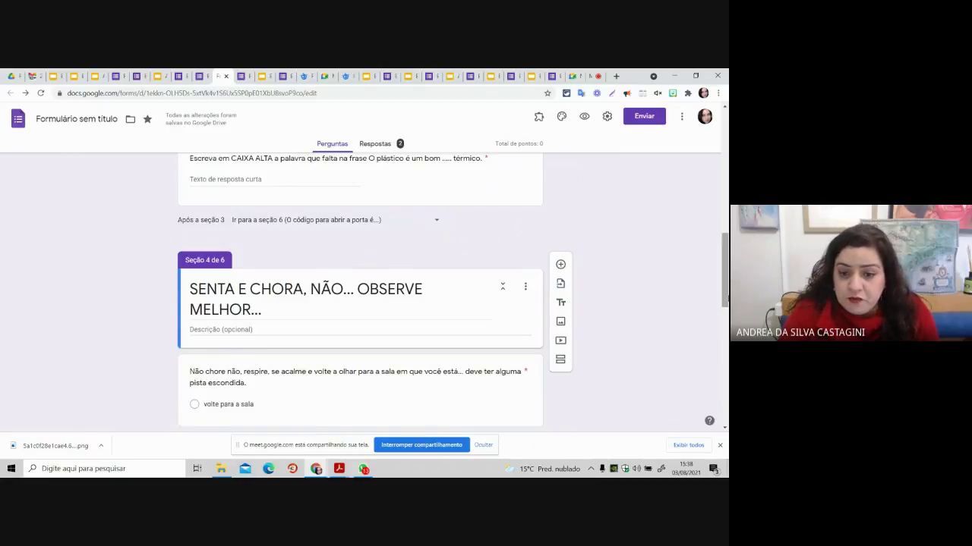
Step: Select Resposta curta as the question type for the section 3 question about the missing word
scroll(360, 293, "up", 3)
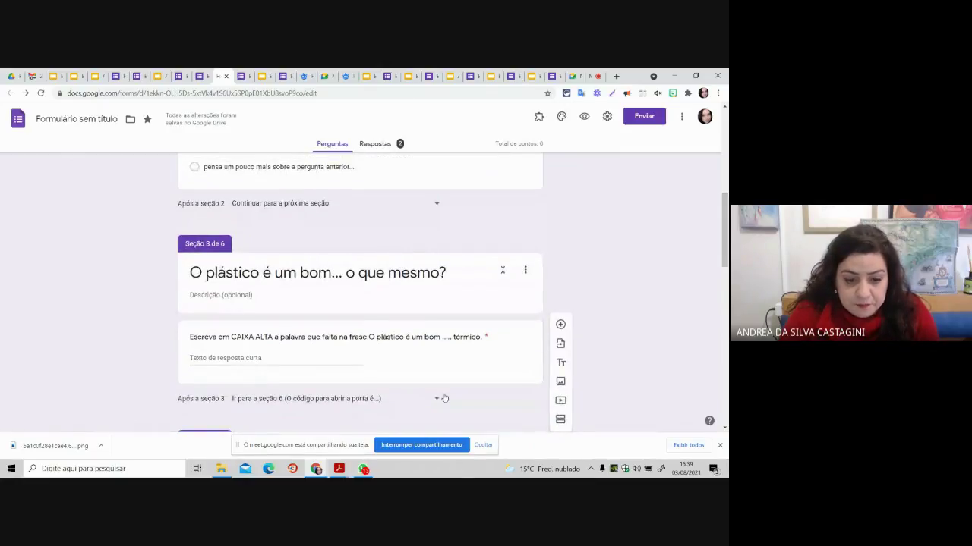
left_click(449, 368)
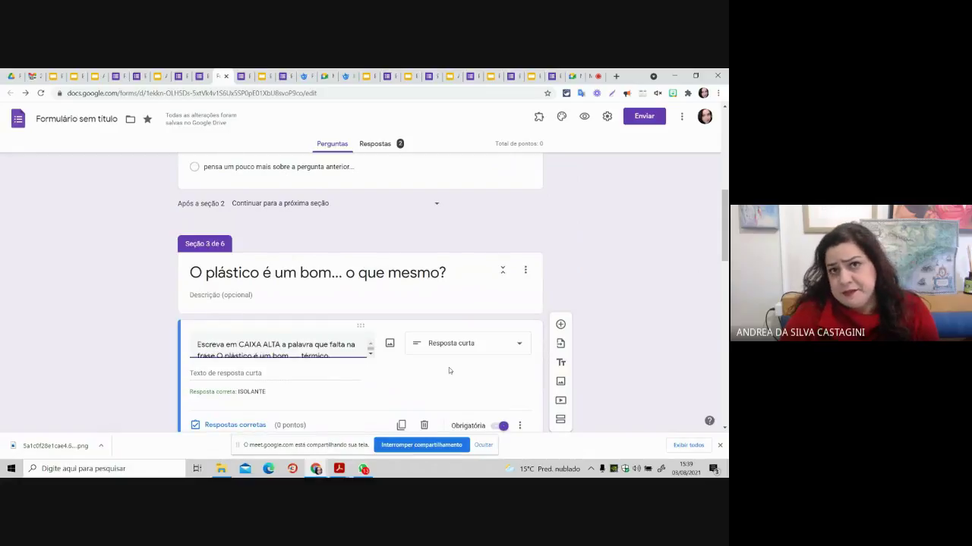
scroll(594, 288, "down", 3)
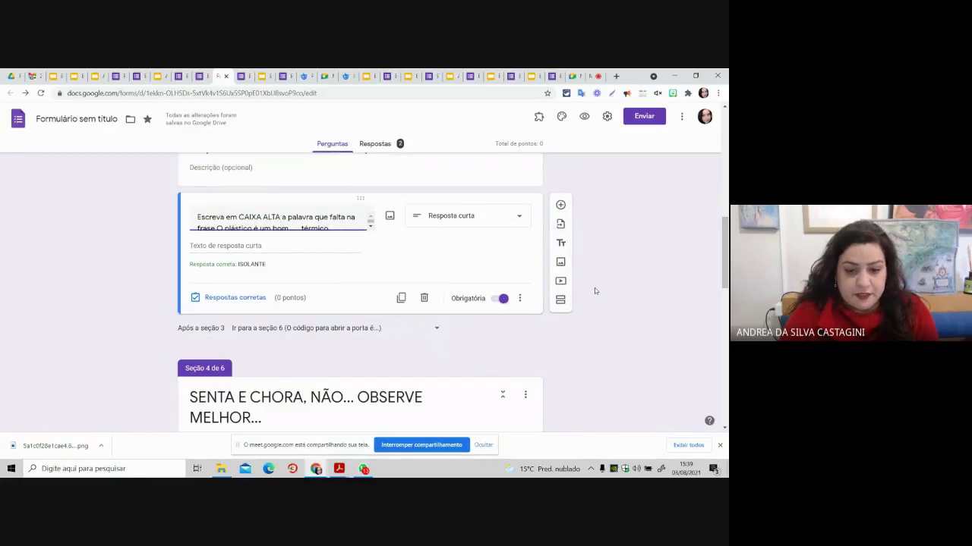
left_click(520, 297)
left_click(239, 229)
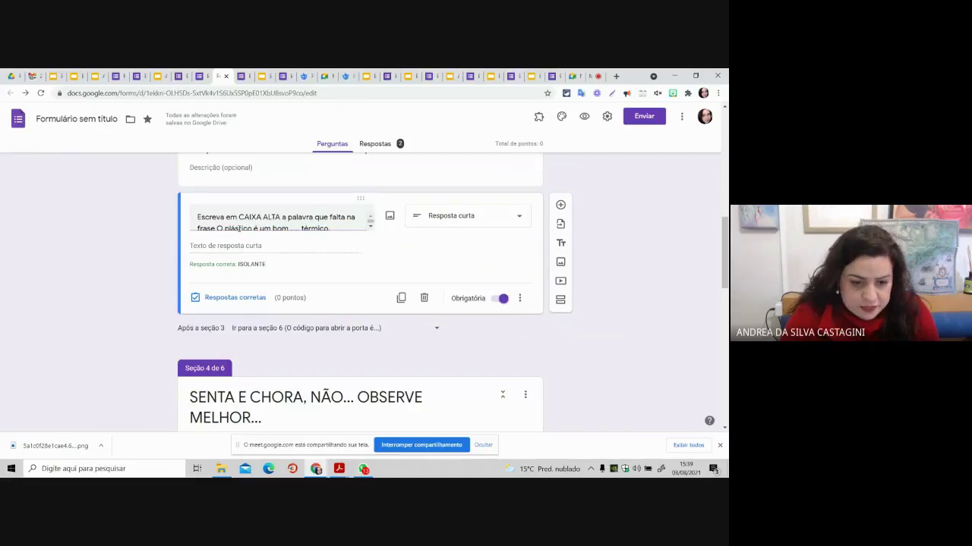
left_click(460, 220)
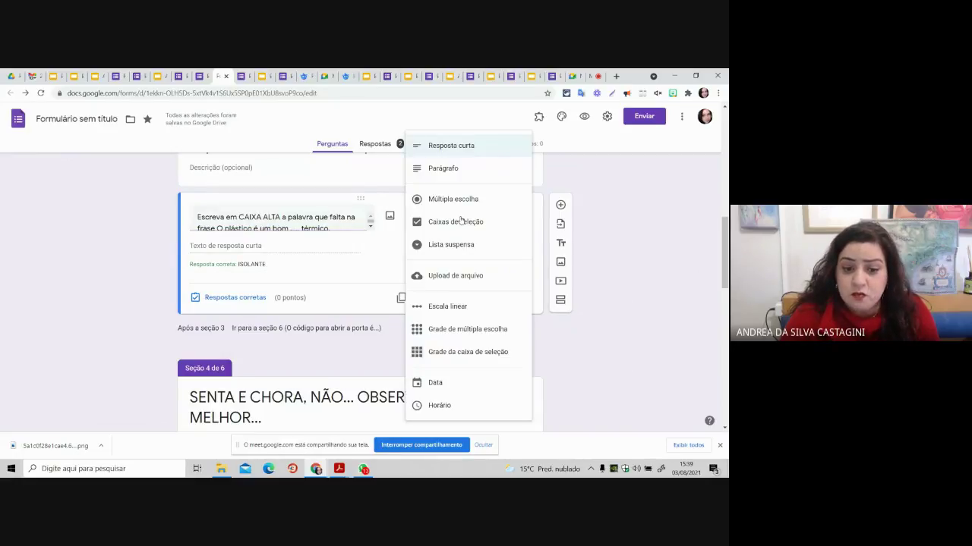
left_click(483, 154)
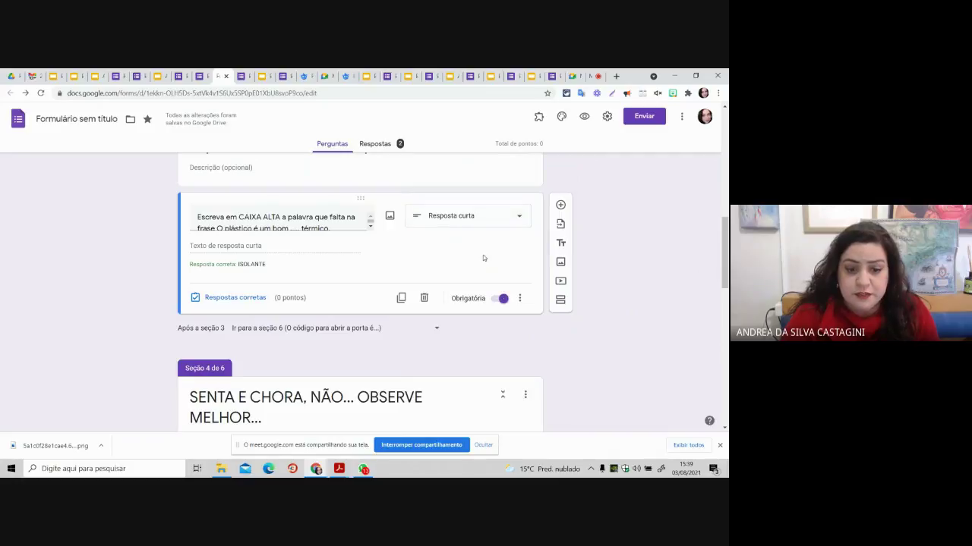
Step: Add response validation to the section 3 question, using Texto and Contém with the custom error text "NÃO É ISSO"
left_click(519, 298)
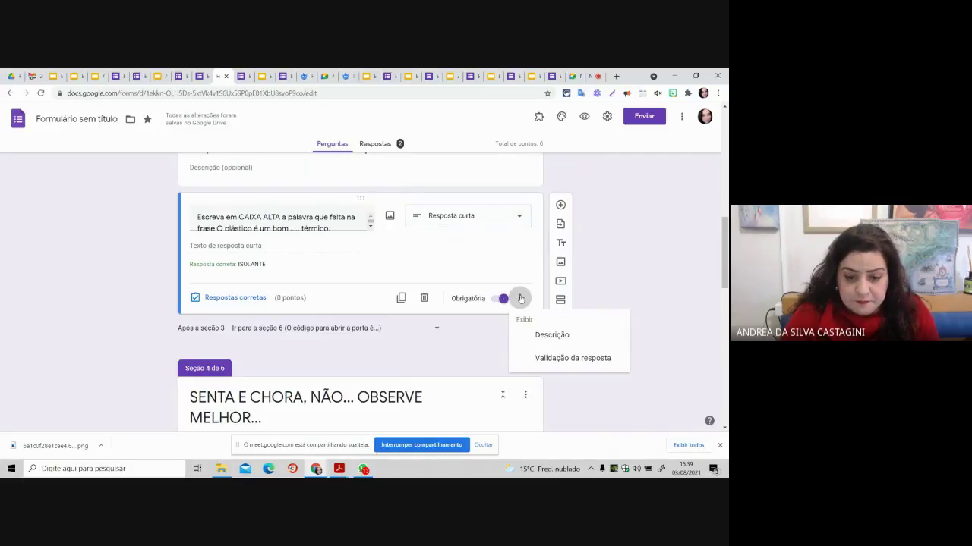
left_click(547, 358)
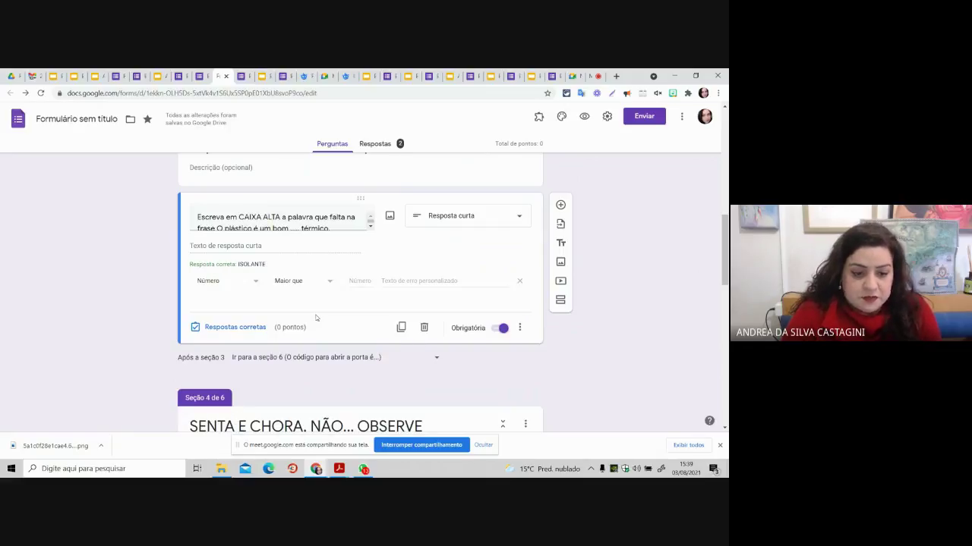
left_click(259, 282)
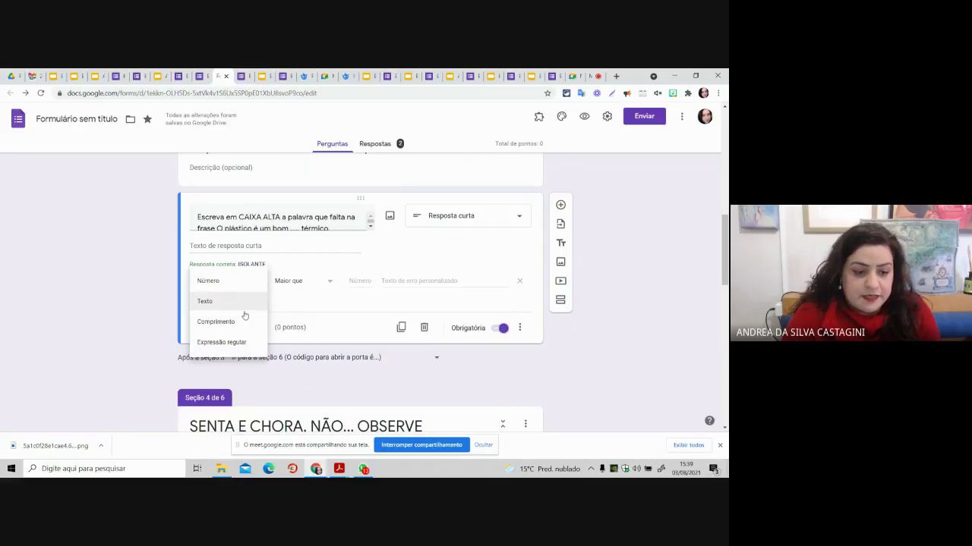
left_click(247, 303)
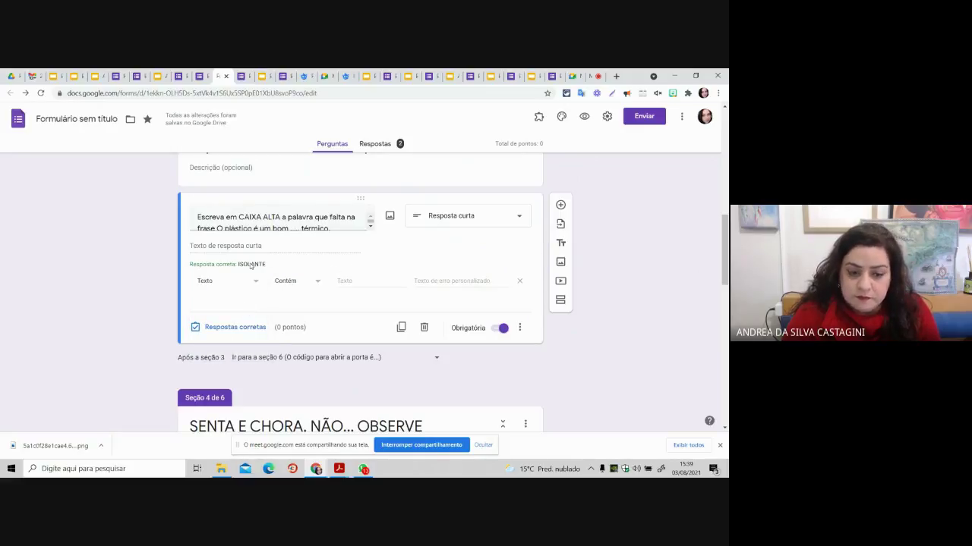
left_click(454, 281)
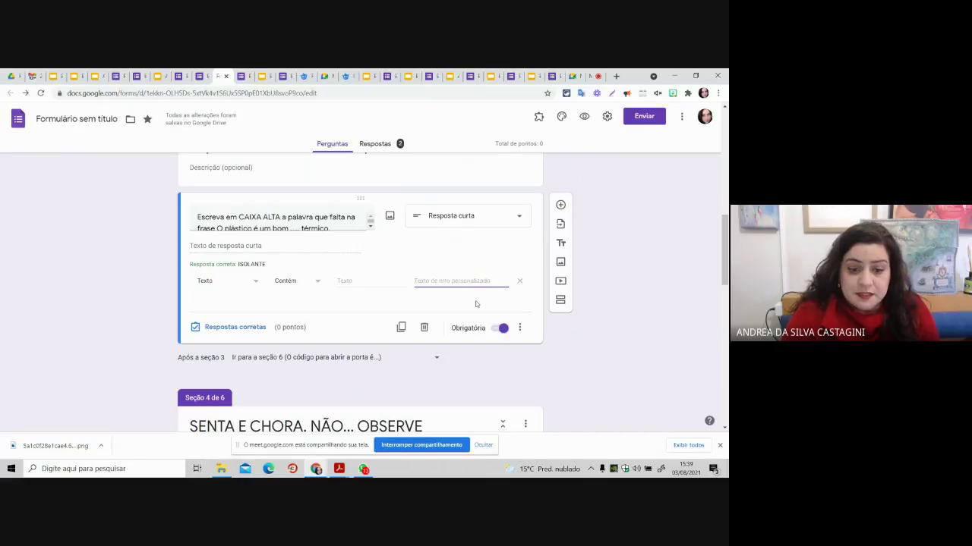
type("NÃO E ISSO")
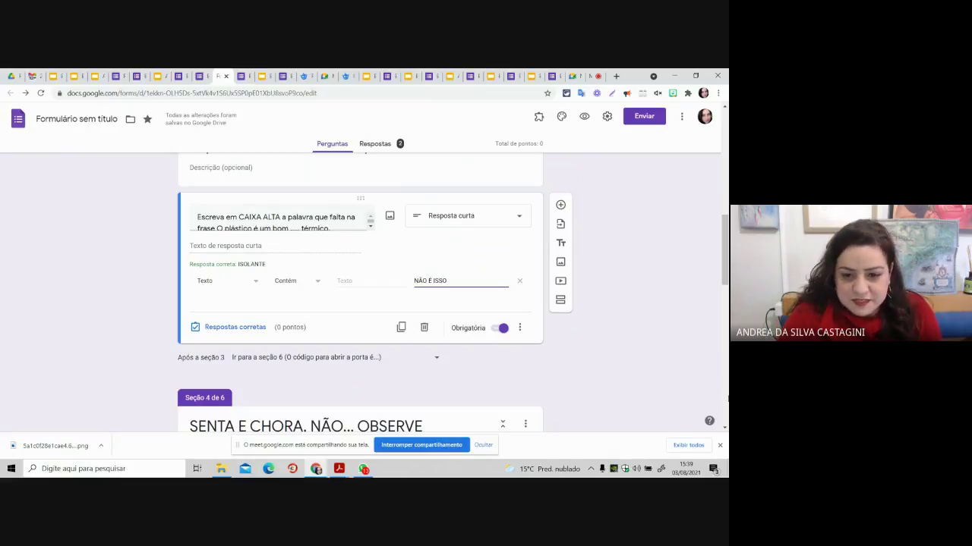
Step: Preview the form, advance to the "O plástico é um bom... o que mesmo?" section, and test the wrong answer "YYYYY"
left_click(584, 118)
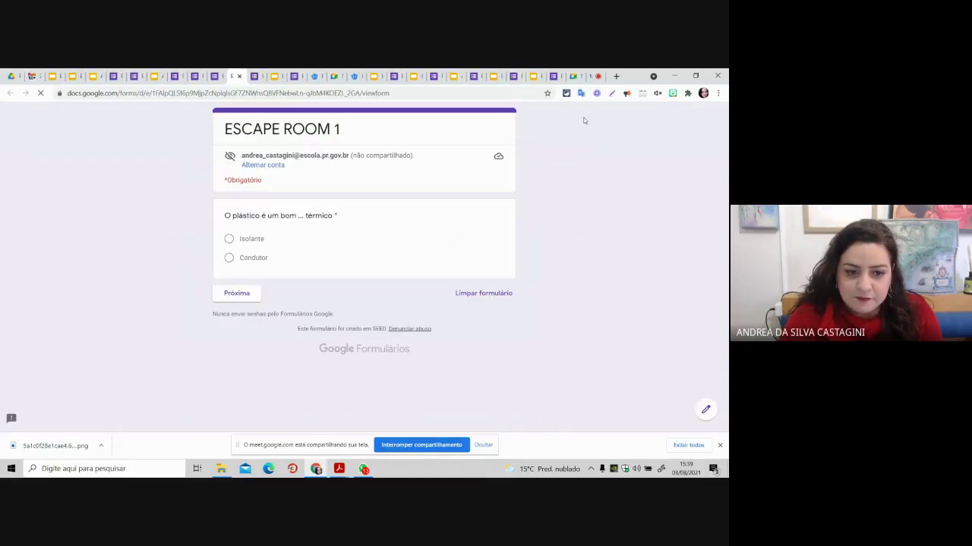
left_click(239, 294)
left_click(239, 295)
left_click(283, 328)
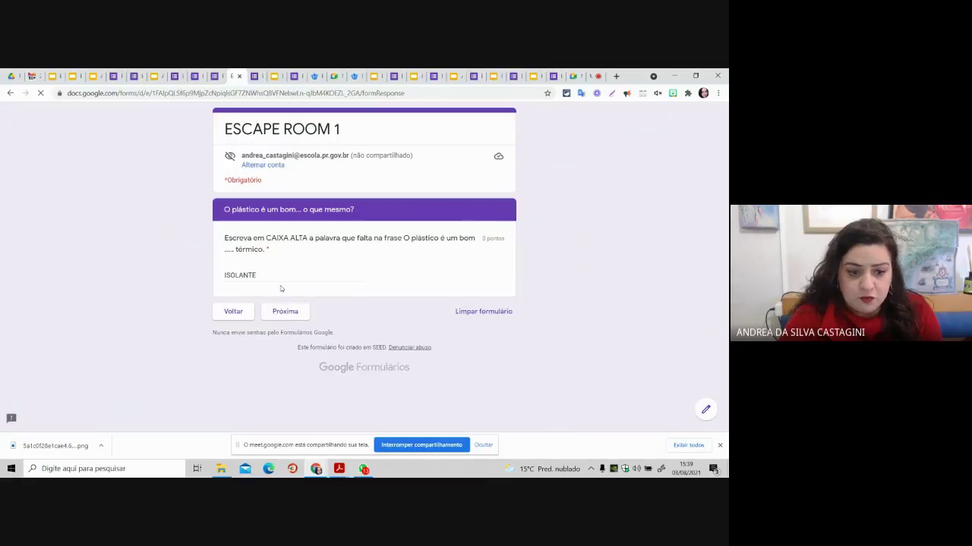
left_click(286, 281)
key("ctrl+a")
key("BackSpace")
type("YYYY")
left_click(296, 315)
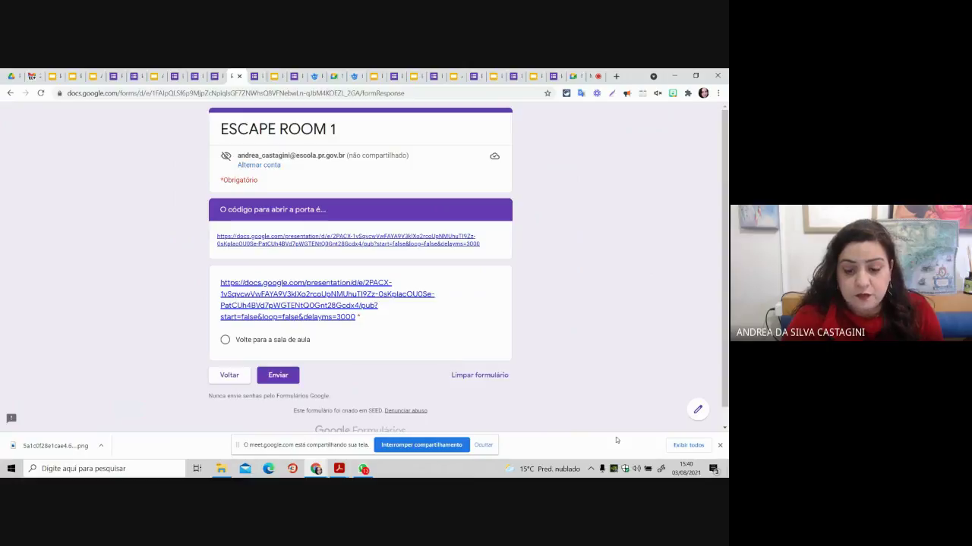
Step: Return to editing the form and set the text required by the section 3 question's response validation to "ISOLANTE"
left_click(699, 411)
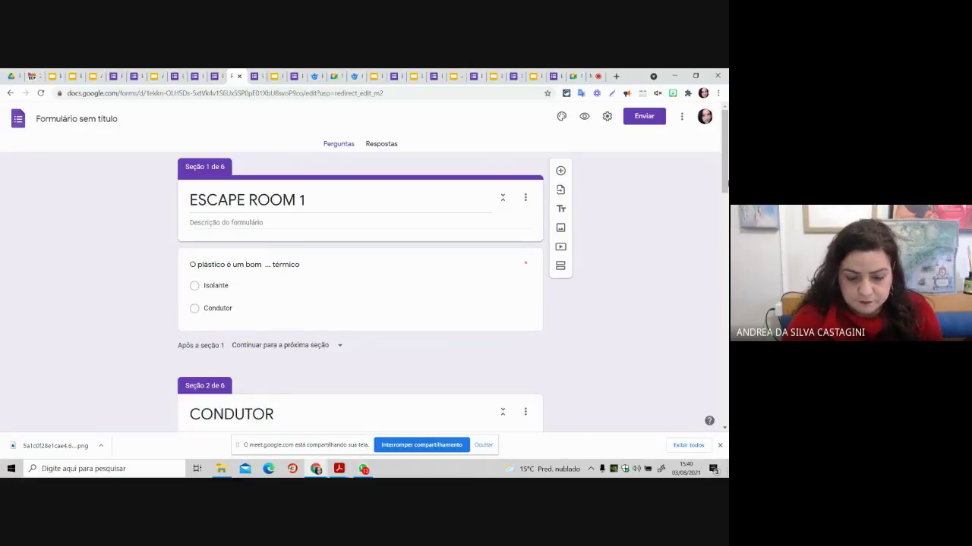
scroll(360, 292, "down", 10)
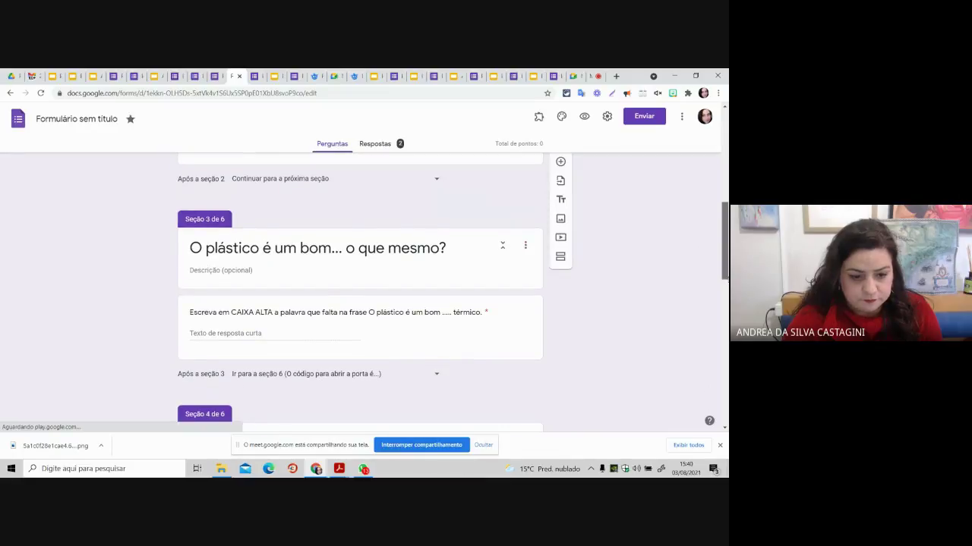
left_click(502, 338)
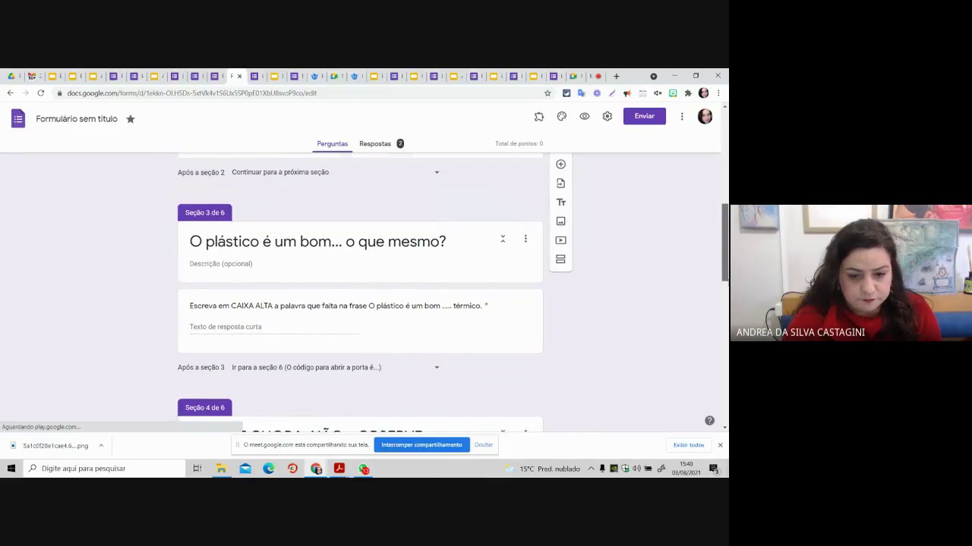
left_click(502, 319)
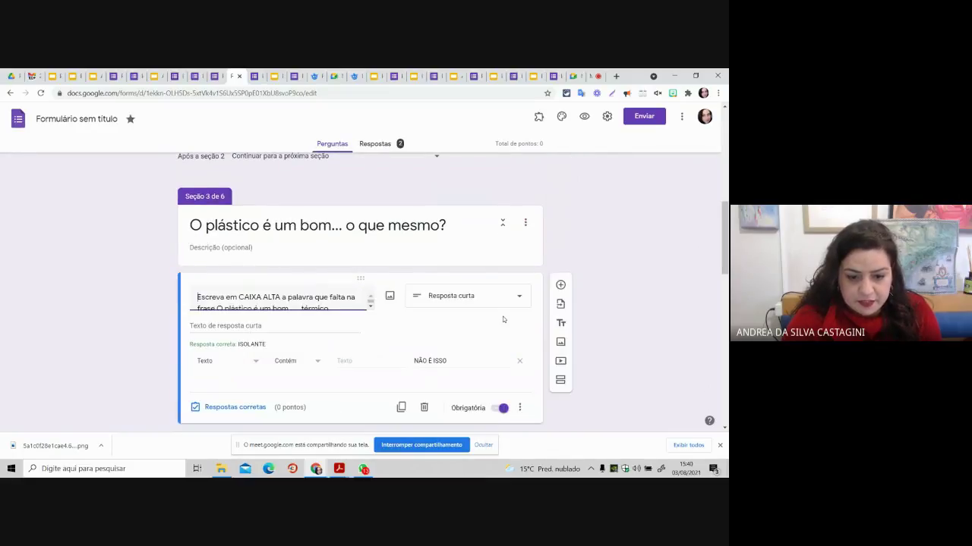
left_click(520, 409)
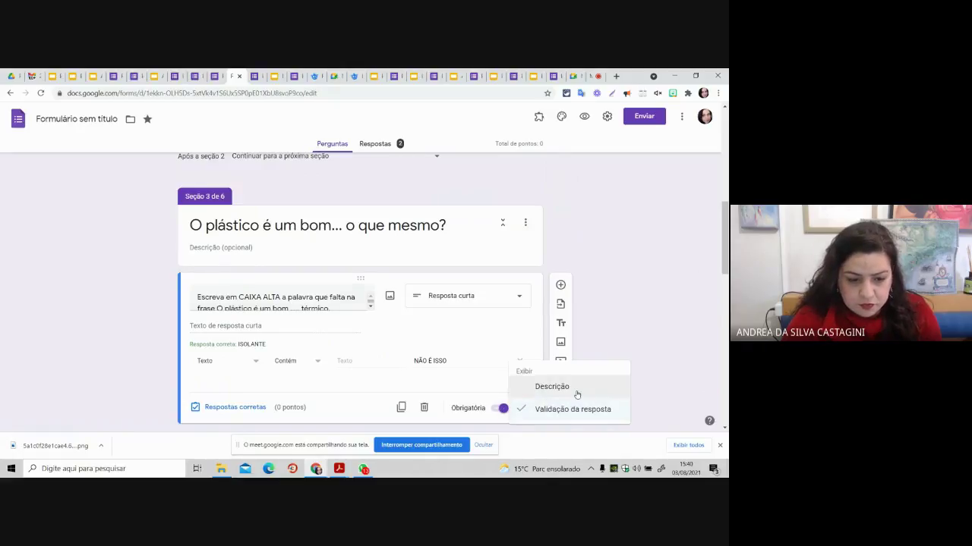
left_click(240, 349)
double_click(254, 345)
left_click(364, 360)
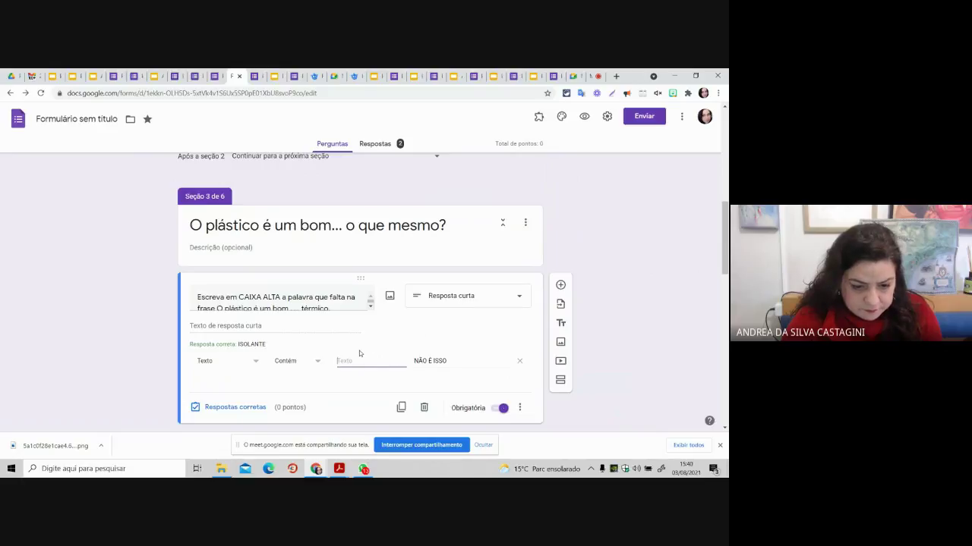
type("ISOLANTE")
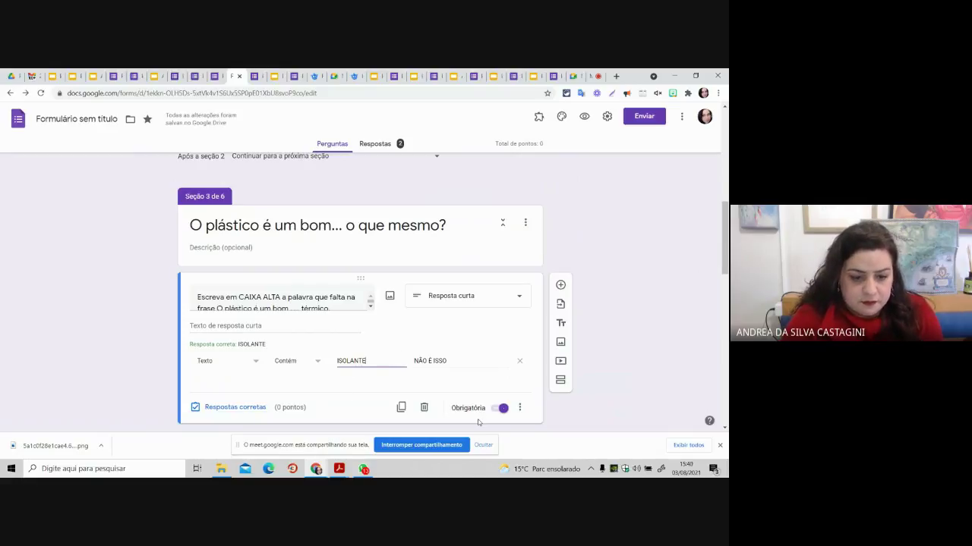
Step: Preview the form again, advance to the missing-word question, and try to continue with the answer "YYYYY"
left_click(584, 116)
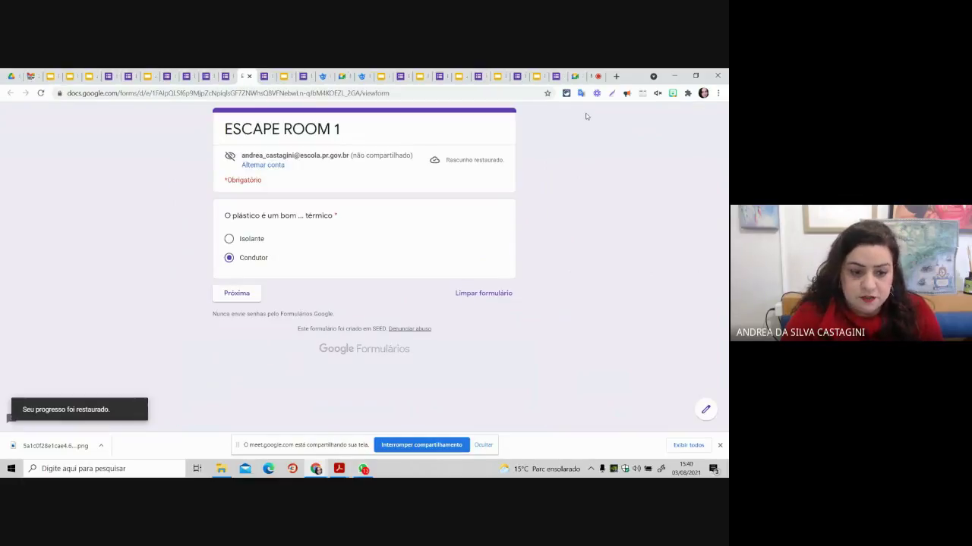
left_click(236, 293)
left_click(238, 292)
left_click(283, 327)
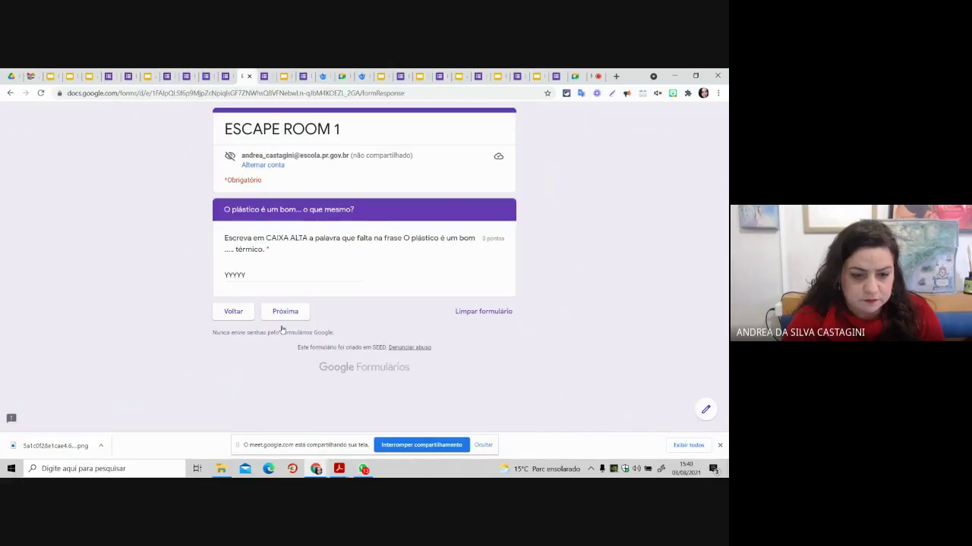
left_click(287, 312)
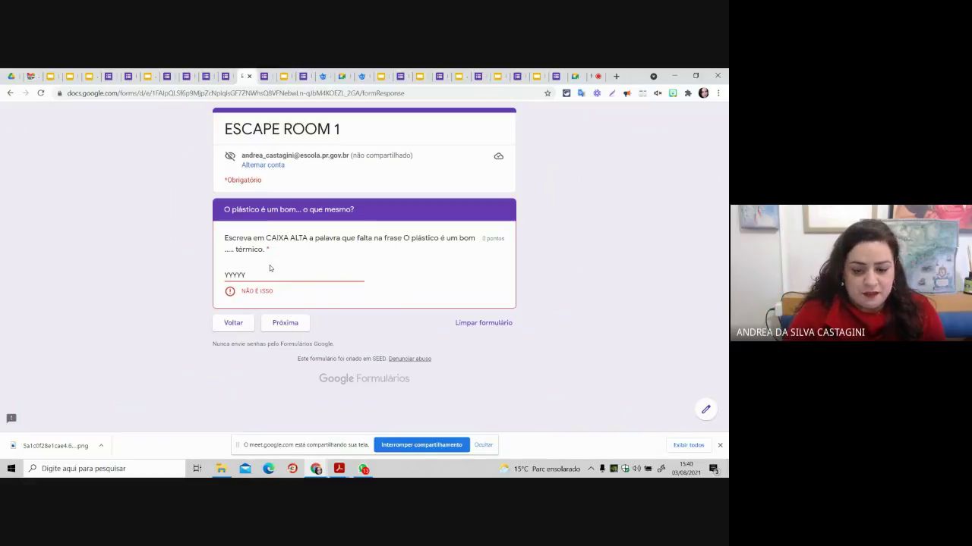
Step: Replace the answer to the missing-word question with the wrong word "TRRED" and try to continue
key("ctrl+a")
key("BackSpace")
type("TRRED")
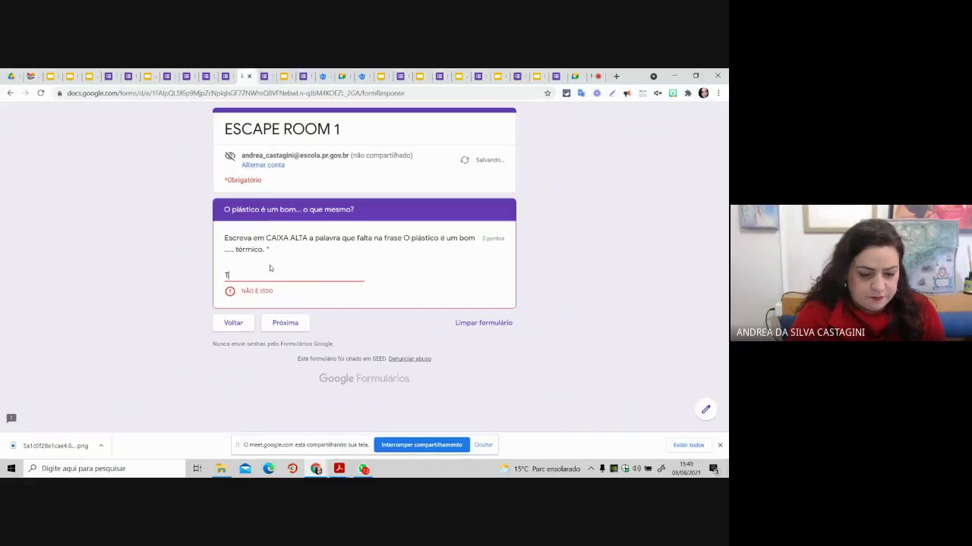
left_click(278, 323)
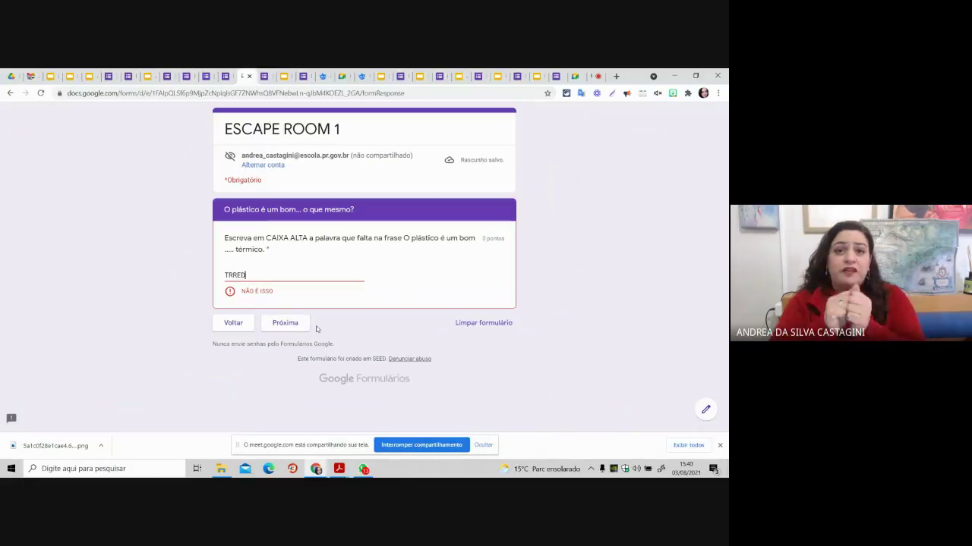
Step: Answer the missing-word question with "ISOLANTE" and advance to the "O código para abrir a porta é..." section
key("BackSpace")
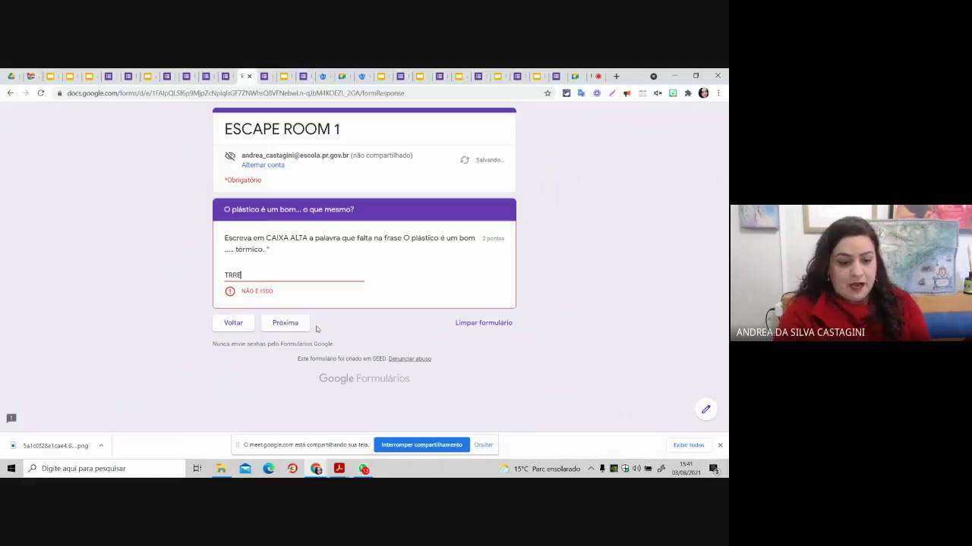
key("BackSpace")
type("ISOLANTE")
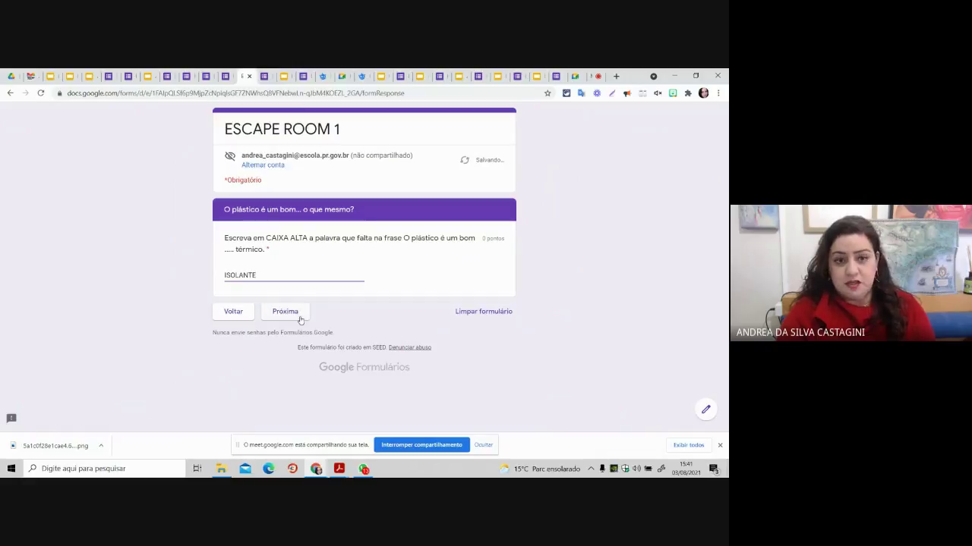
left_click(286, 313)
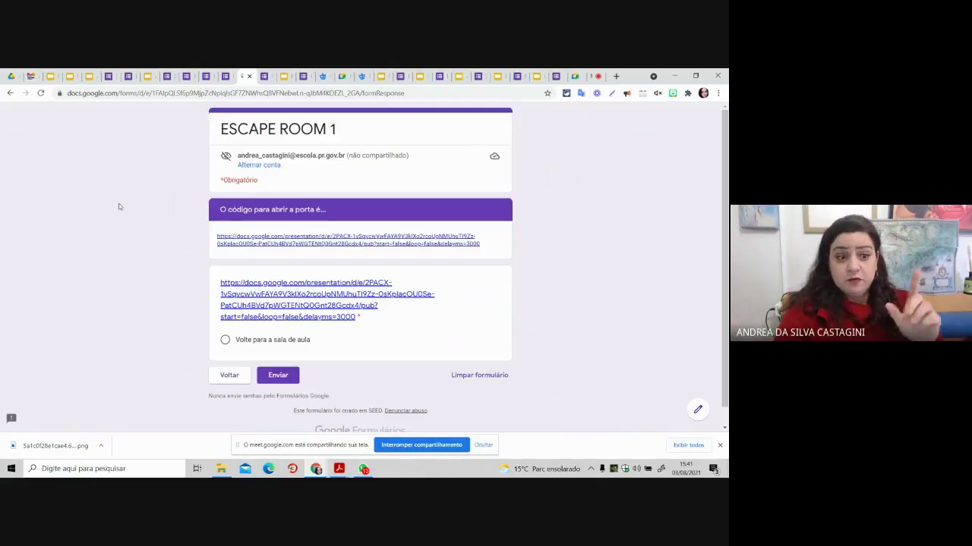
Step: View the second slide of ESCAPE SALA 1, switch to Freepik, and close the school illustration to browse the image results
left_click(53, 76)
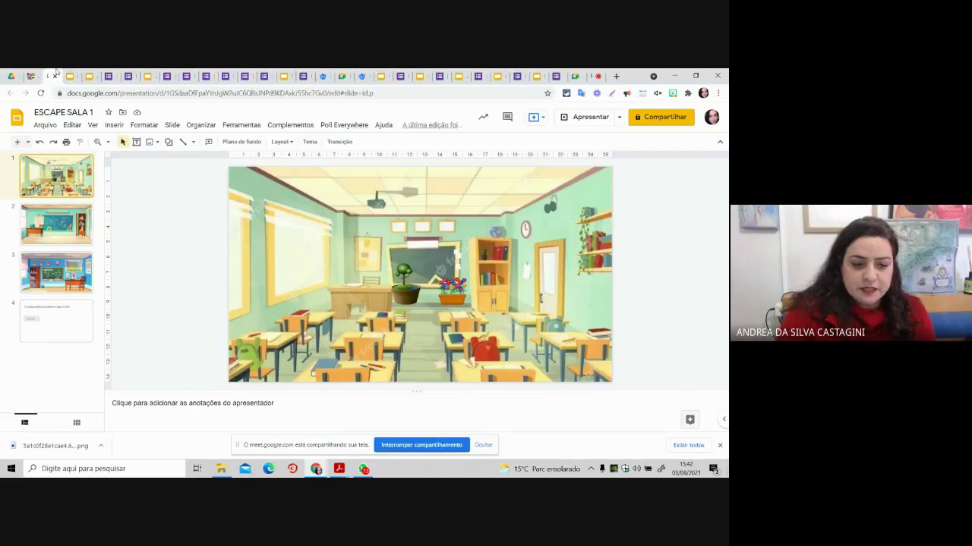
left_click(71, 227)
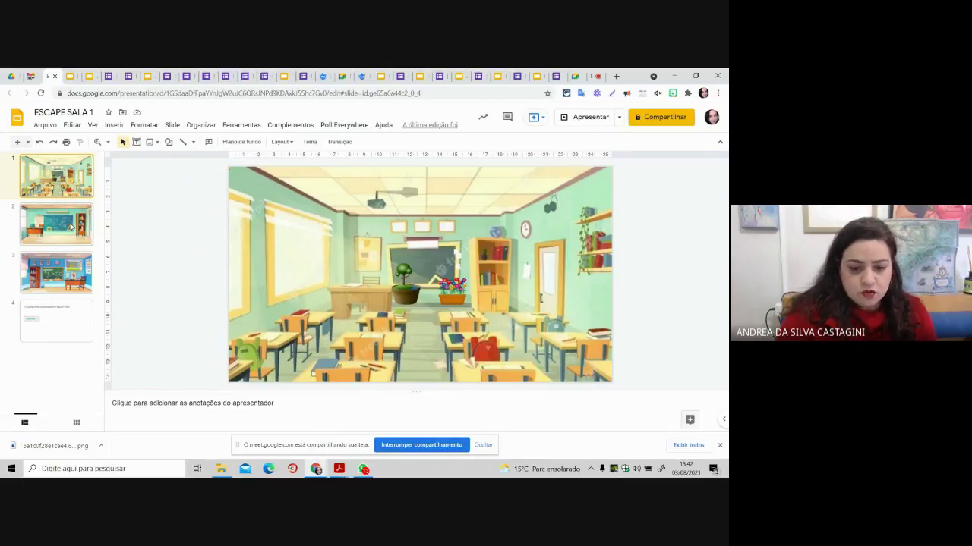
left_click(362, 75)
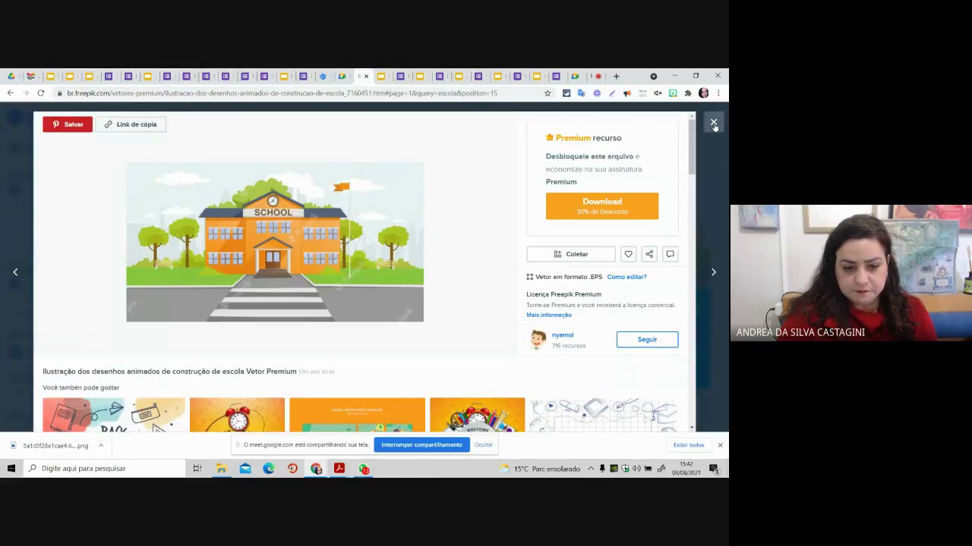
left_click(712, 122)
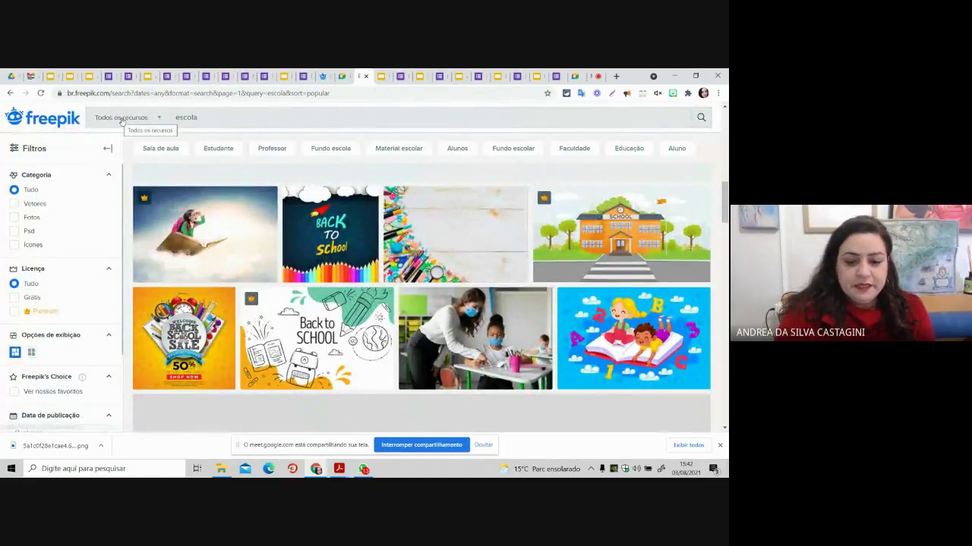
scroll(727, 247, "down", 5)
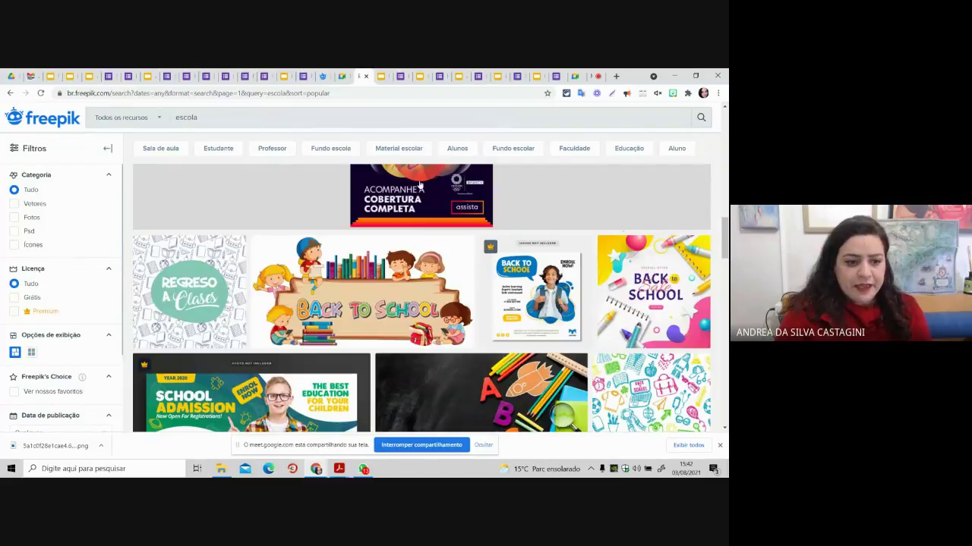
Step: Search Freepik for "FLORESTA" in place of the school query
left_click(424, 116)
key("BackSpace")
key("BackSpace")
key("BackSpace")
key("BackSpace")
key("BackSpace")
key("BackSpace")
type("FOL")
key("BackSpace")
key("BackSpace")
key("BackSpace")
key("BackSpace")
type("LORESTA")
key("Return")
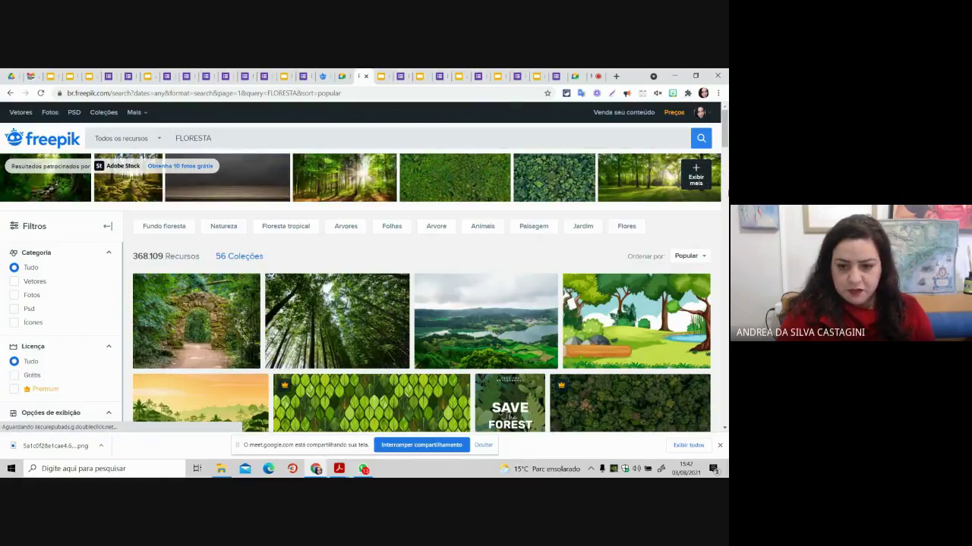
Step: Find the free photo "Paisagem de floresta tropical verde" among the results, open it, and copy its image address
scroll(726, 194, "down", 1)
scroll(725, 144, "down", 1)
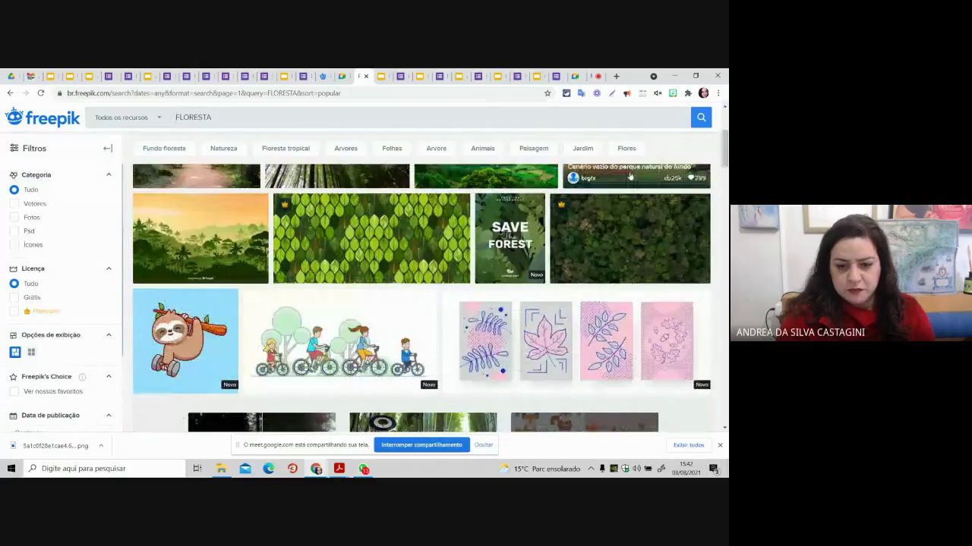
scroll(725, 148, "down", 1)
scroll(724, 149, "down", 5)
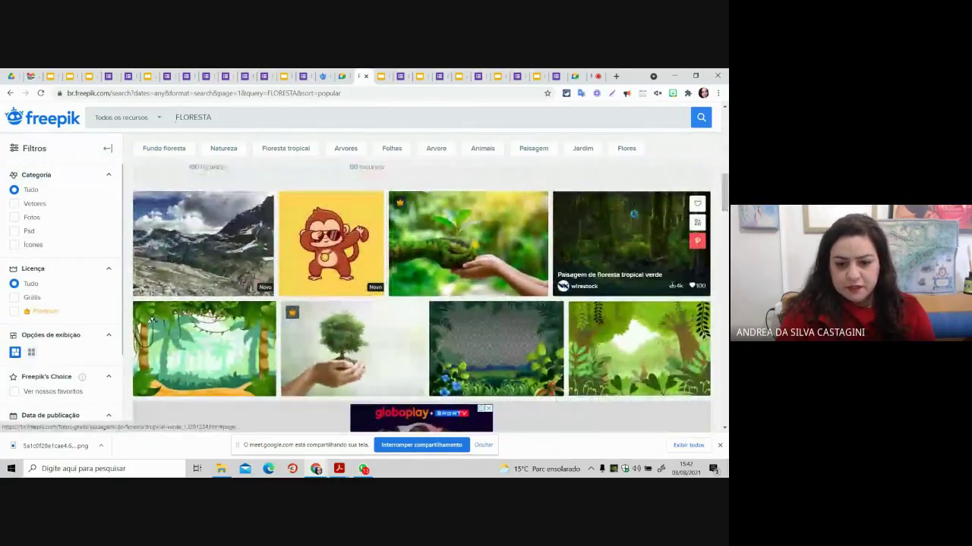
left_click(634, 216)
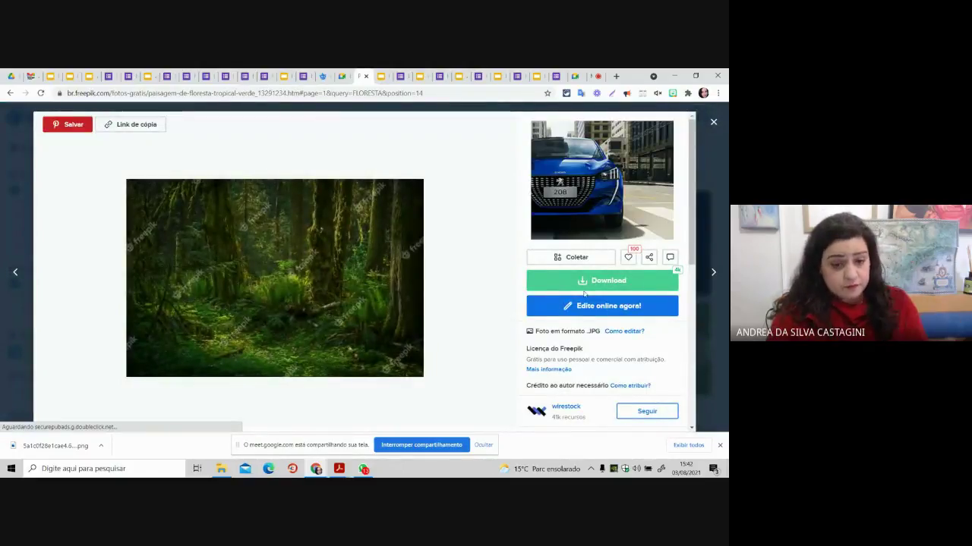
right_click(316, 257)
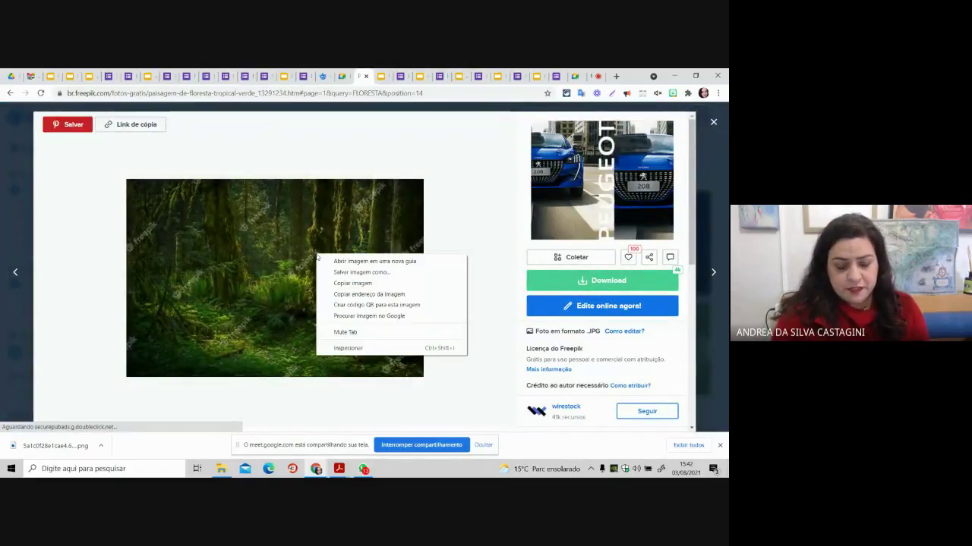
left_click(344, 291)
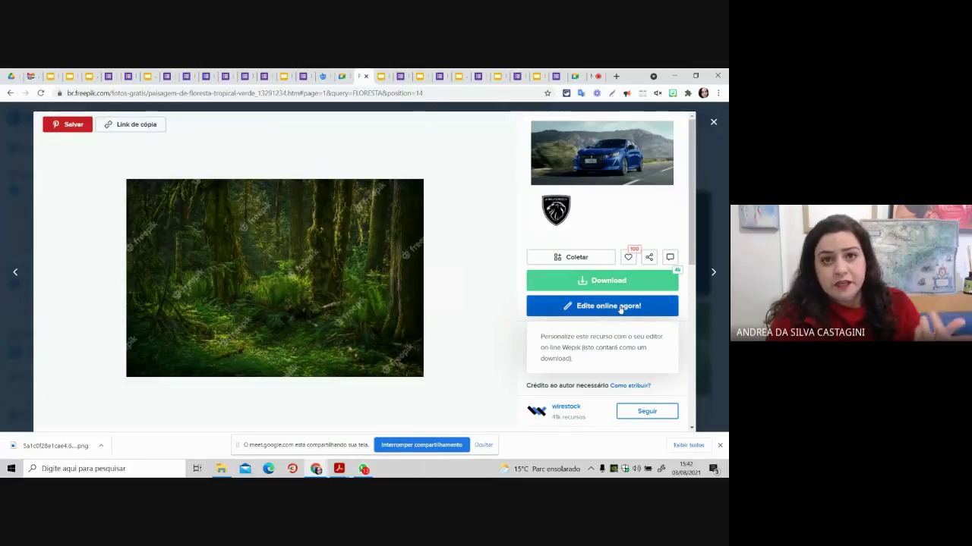
Step: Download the forest photo for free and save it to the Área de Trabalho as landscape-of-tropical-green-forest
left_click(575, 281)
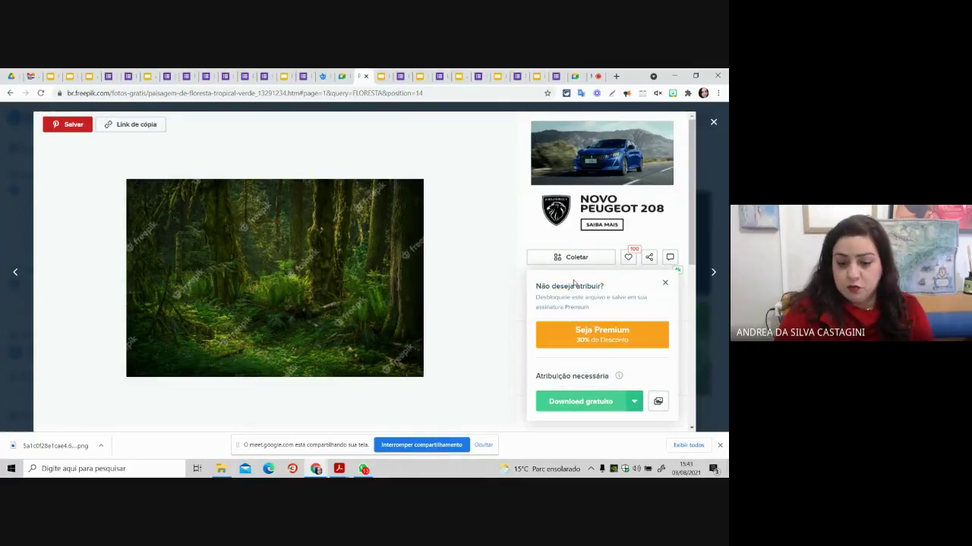
left_click(561, 407)
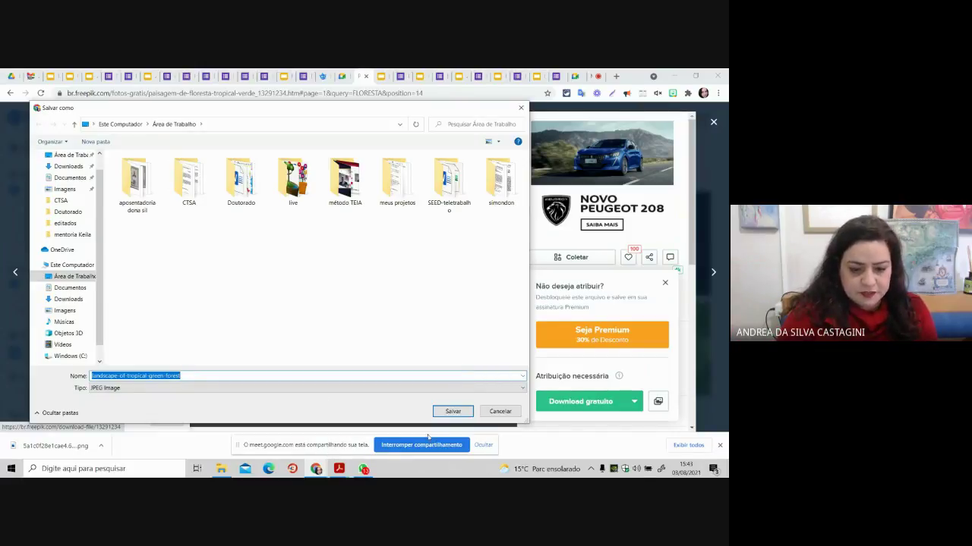
left_click(453, 411)
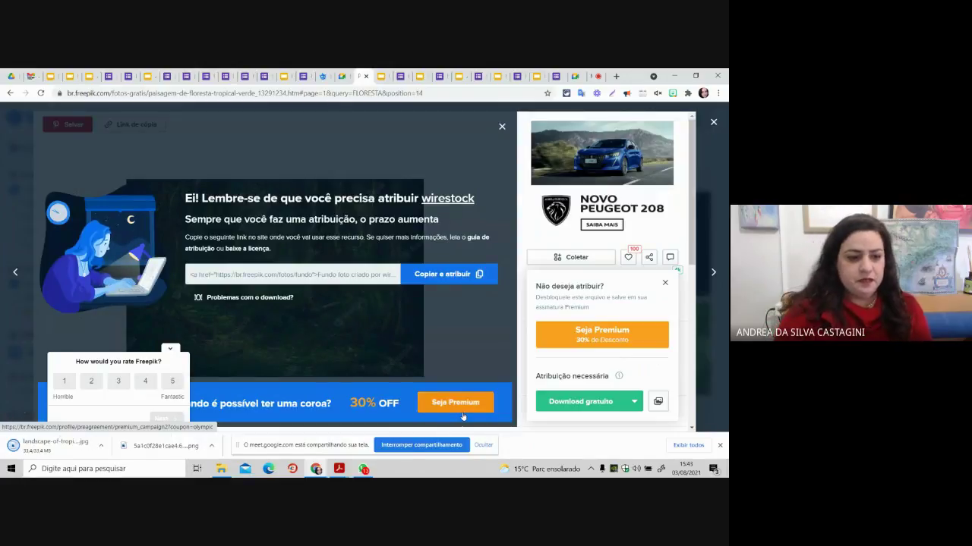
Step: Switch to Google Slides, create a new blank presentation from ESCAPE SALA 1, and start choosing a background image for its slide
left_click(50, 76)
left_click(43, 126)
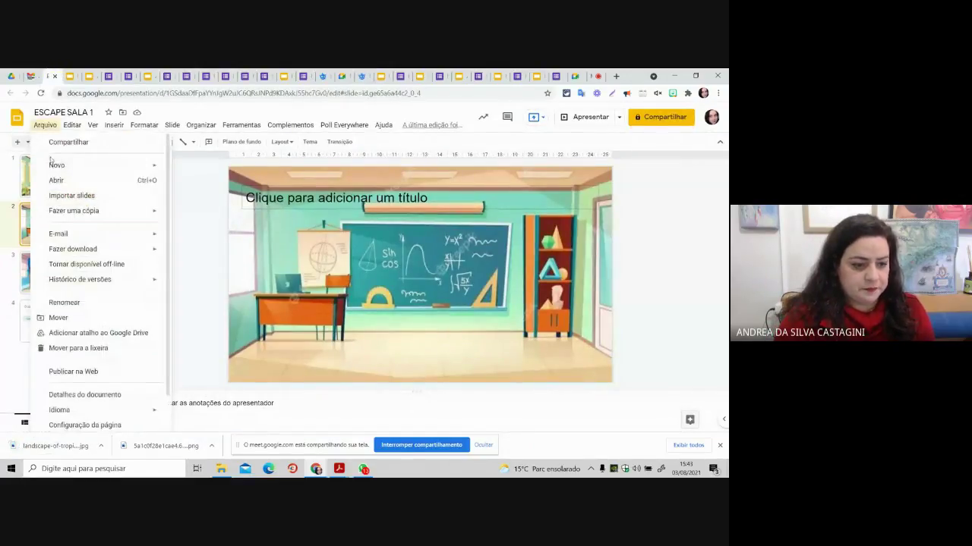
mouse_move(79, 167)
left_click(251, 175)
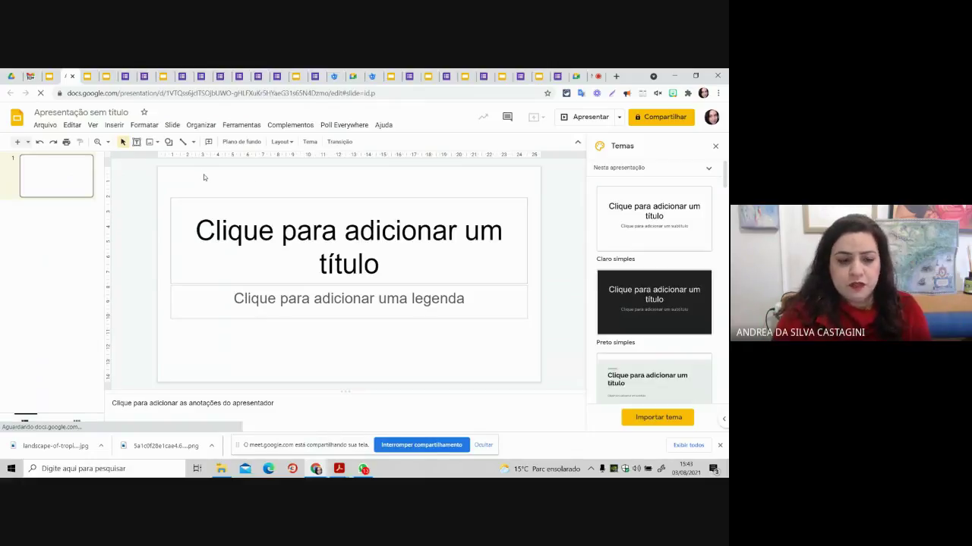
left_click(245, 141)
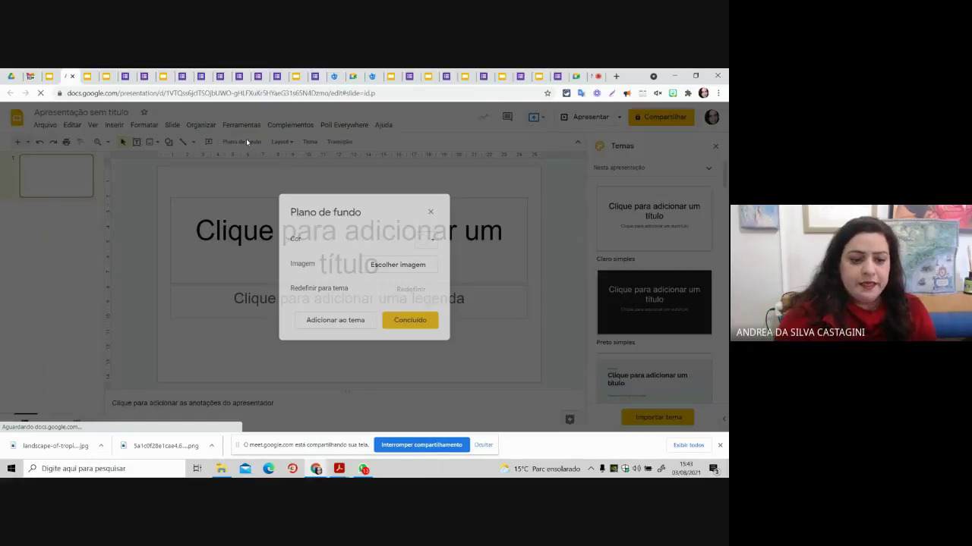
left_click(398, 264)
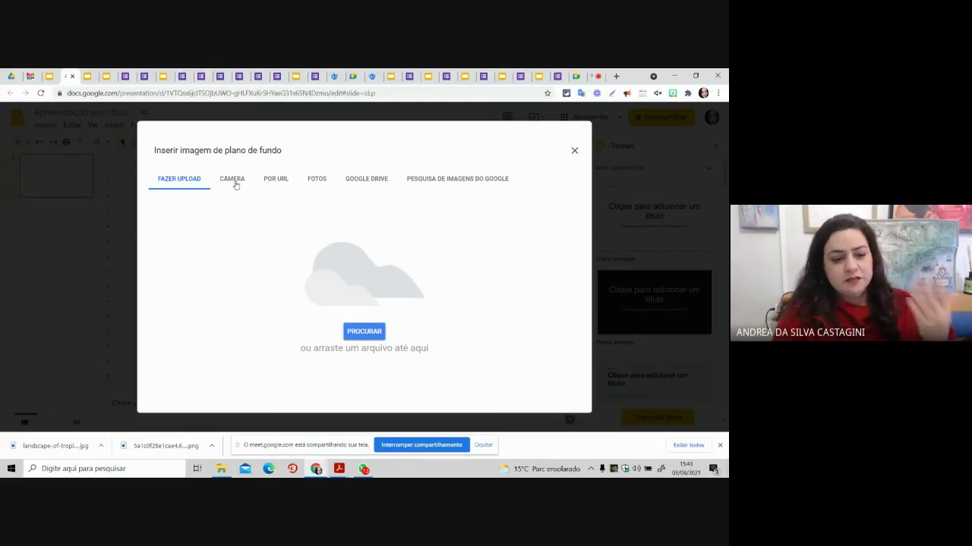
Step: Try to upload landscape-of-tropical-green-forest from the Área de Trabalho as the slide background
left_click(356, 332)
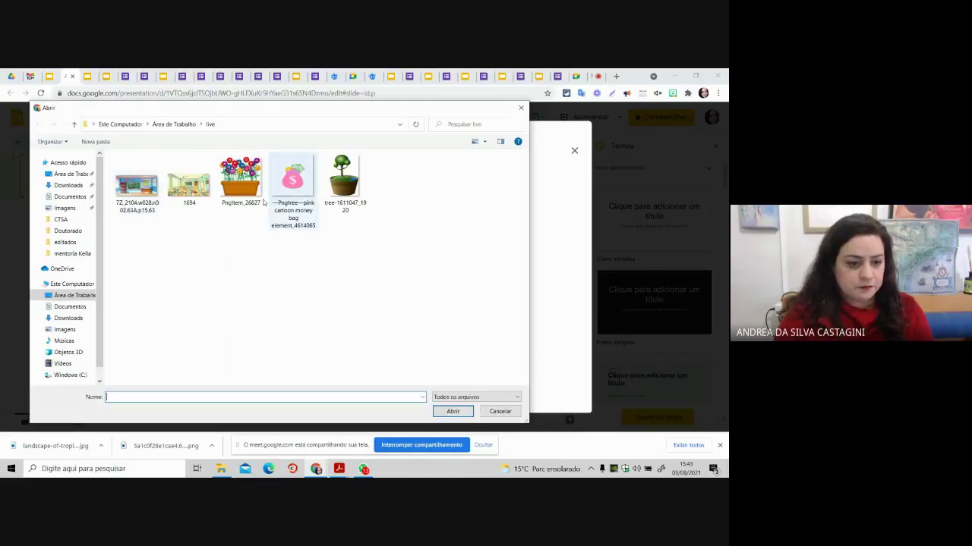
left_click(175, 125)
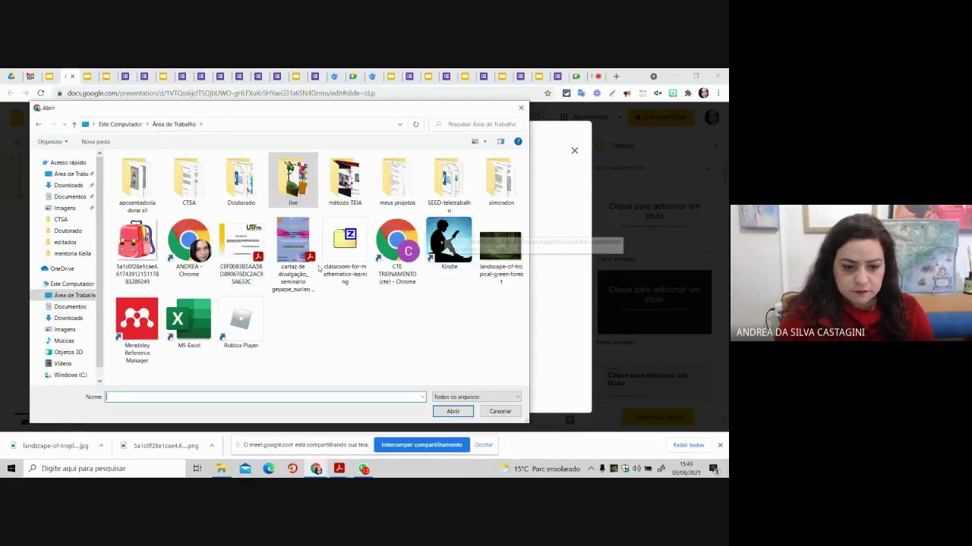
left_click(502, 256)
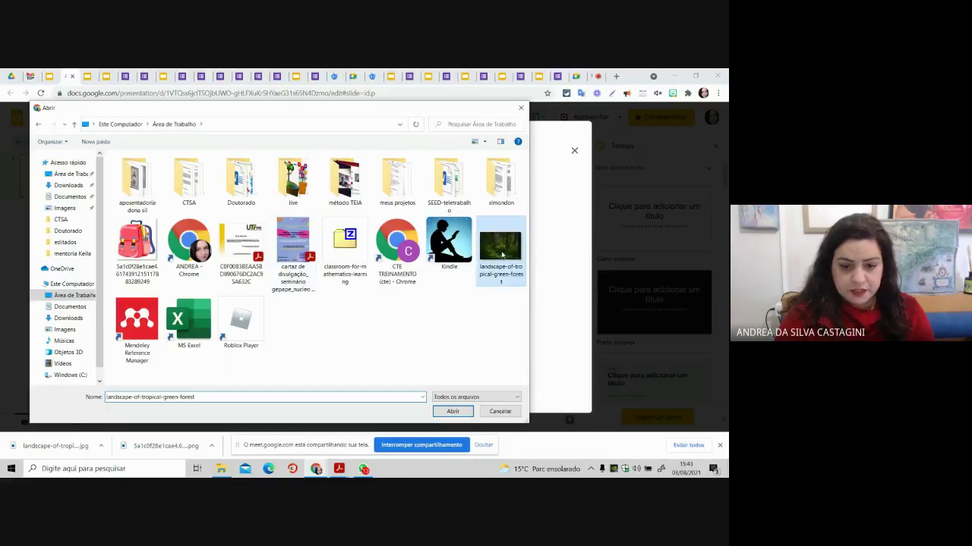
left_click(447, 412)
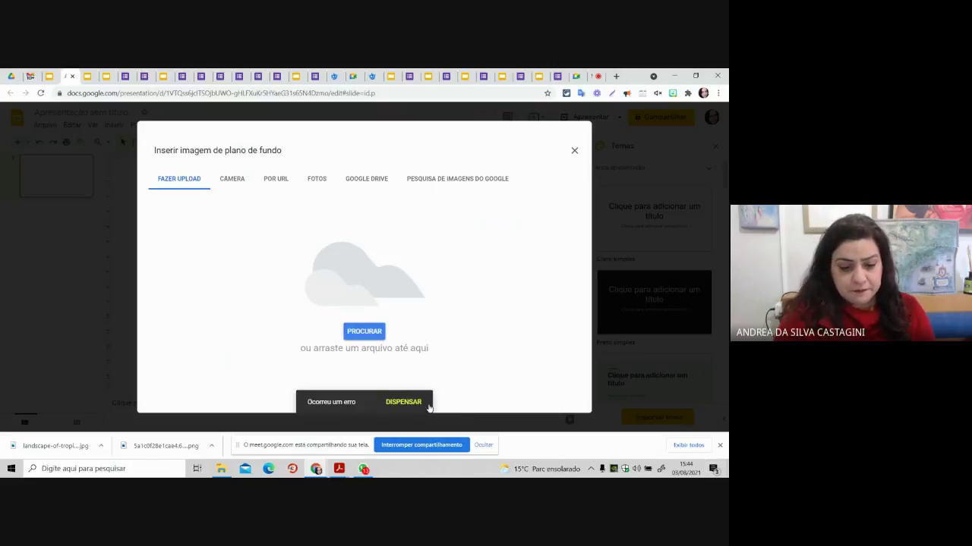
left_click(403, 402)
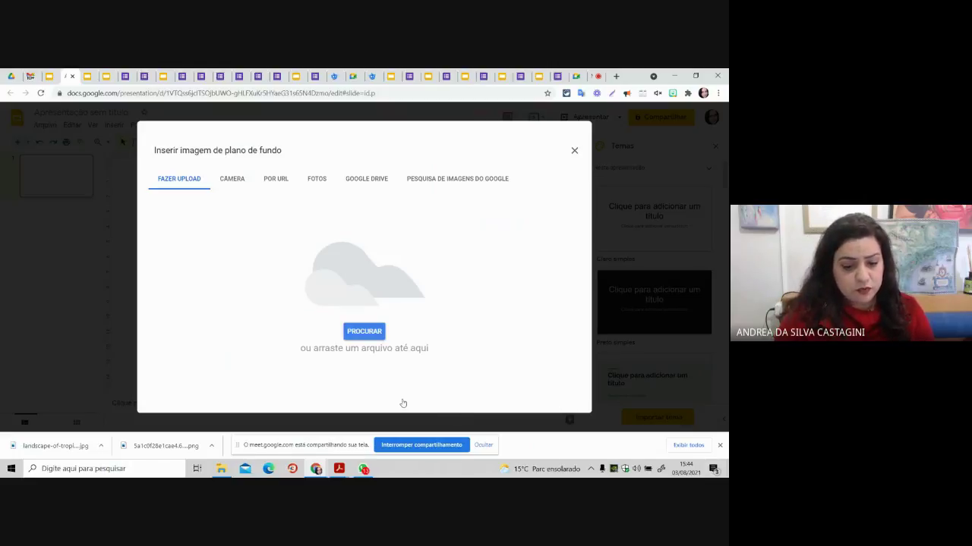
Step: Set the slide background from the copied URL of the image paisagem-de-floresta-tropical-verde_181624-30814.jpg
left_click(269, 180)
left_click(315, 224)
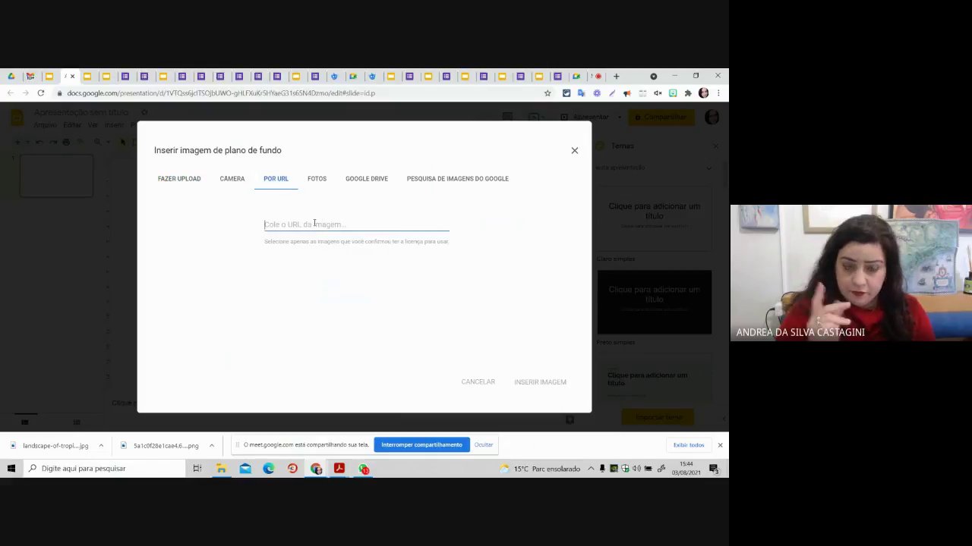
type("paisagem-de-floresta-tropical-verde_181624-30814.jpg")
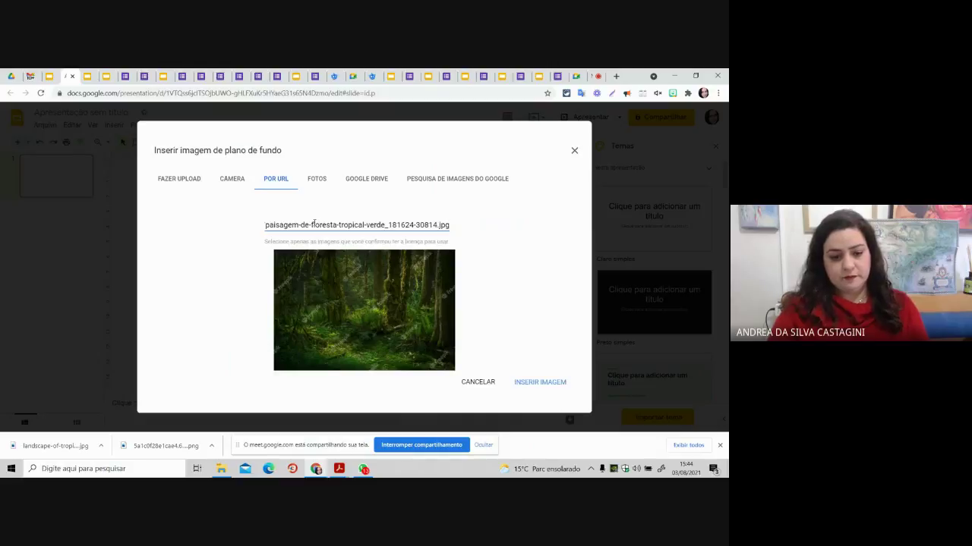
left_click(557, 383)
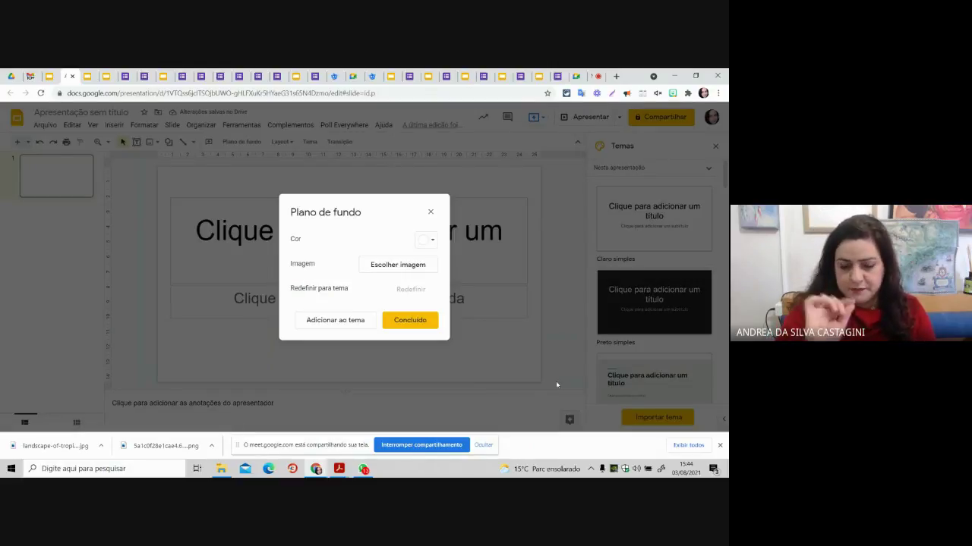
left_click(421, 319)
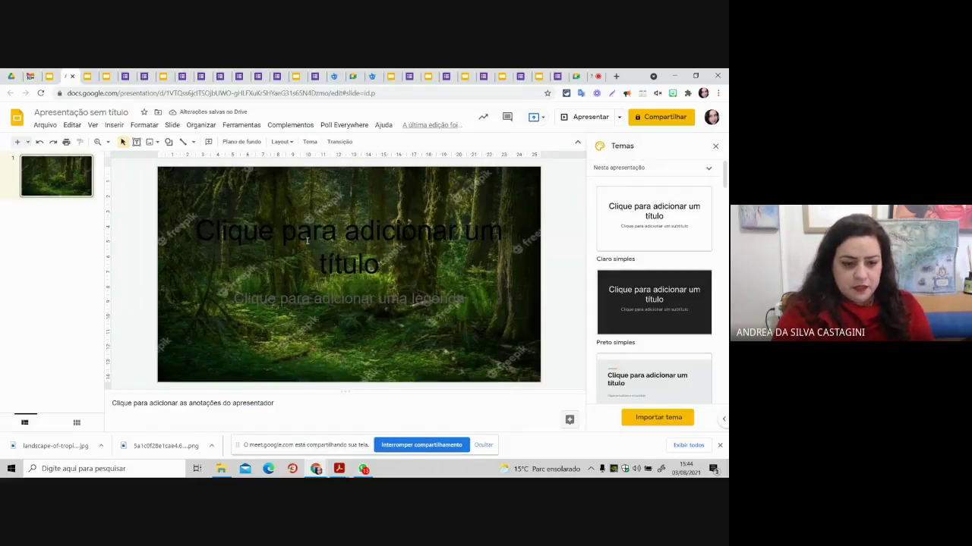
Step: Delete the title placeholder and move the subtitle placeholder to the lower edge of the forest slide
left_click(310, 216)
left_click_drag(302, 198, 295, 182)
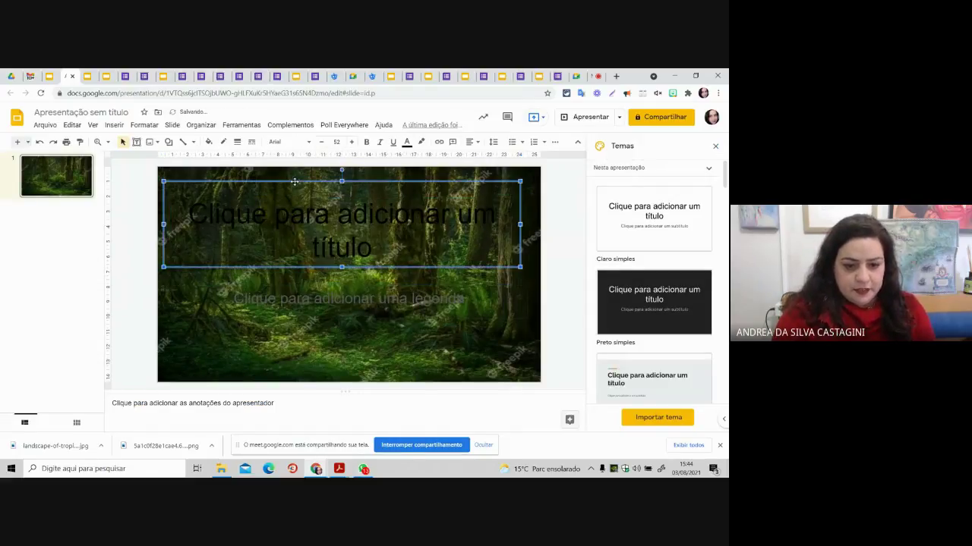
key("Delete")
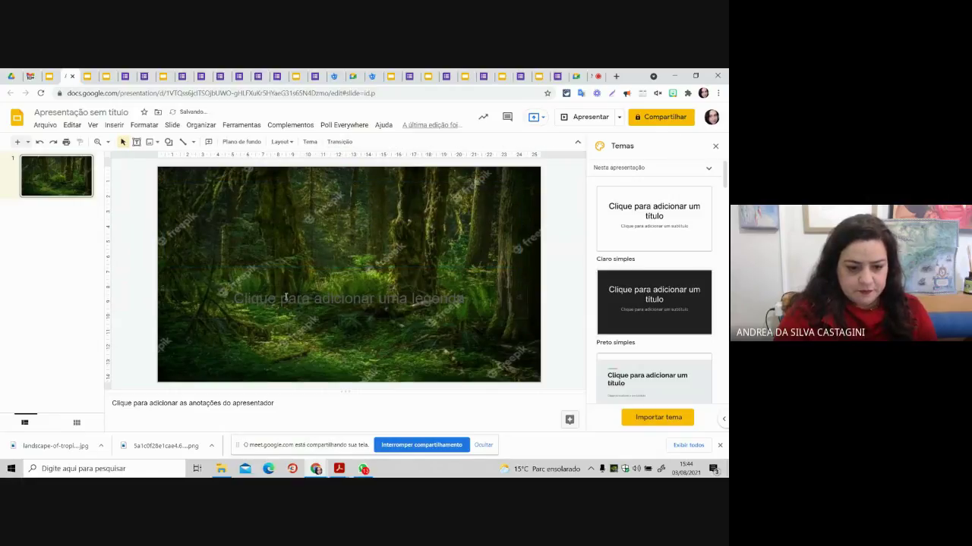
left_click(286, 298)
left_click_drag(293, 286, 290, 344)
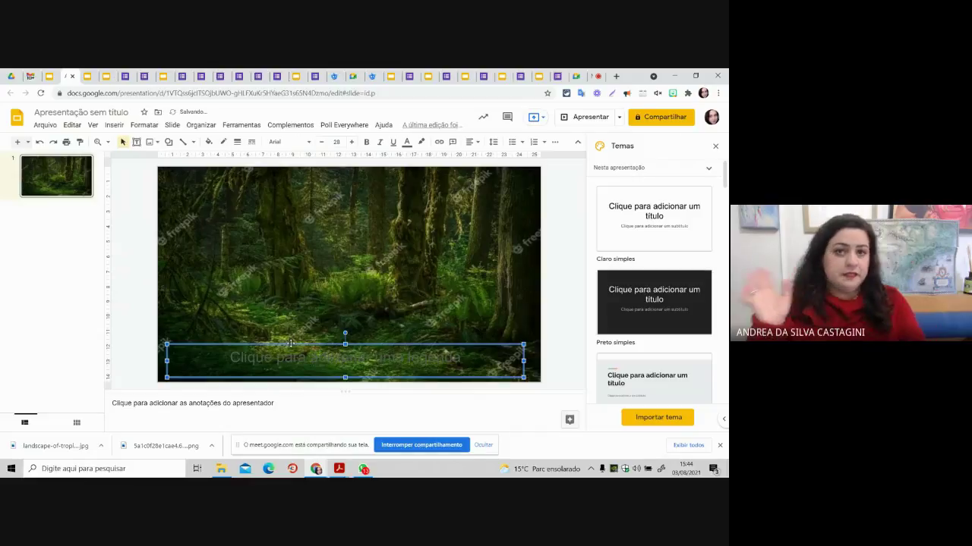